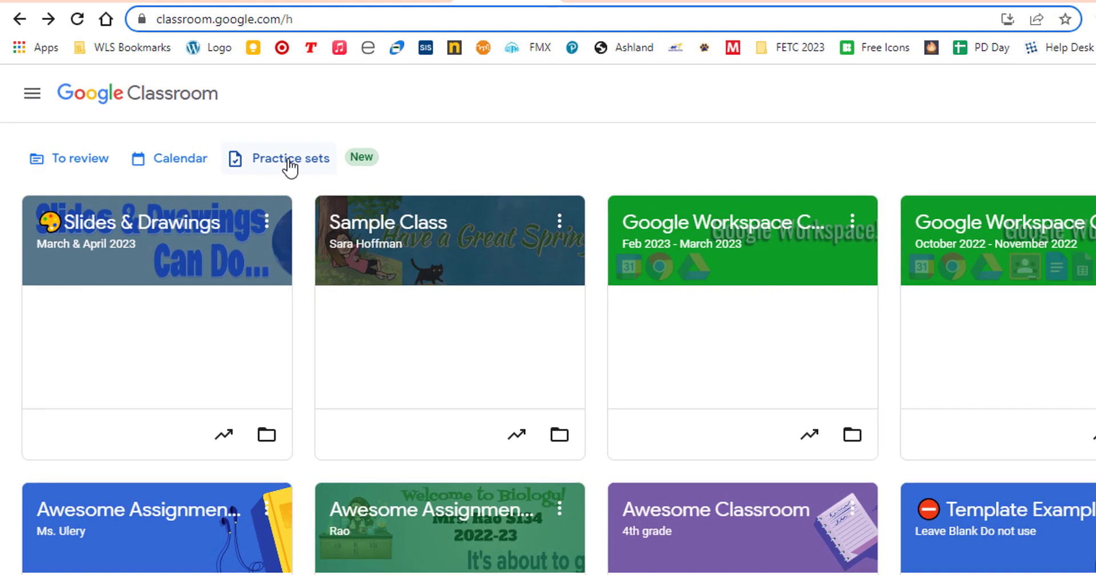
# - Create a new practice set and title it "Multi-Step Equations"
pyautogui.click(32, 96)
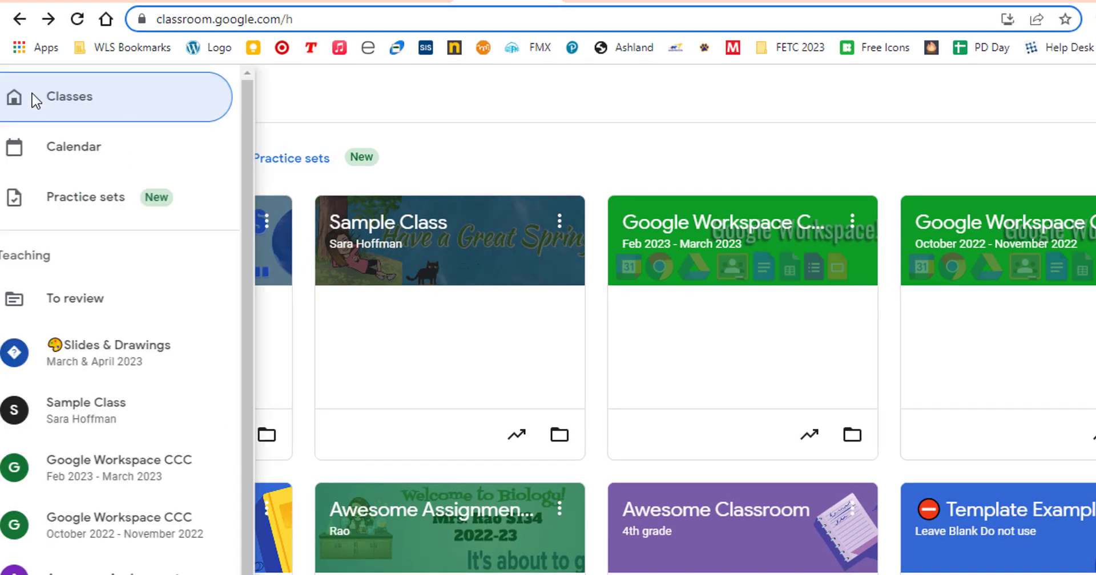
pyautogui.click(85, 202)
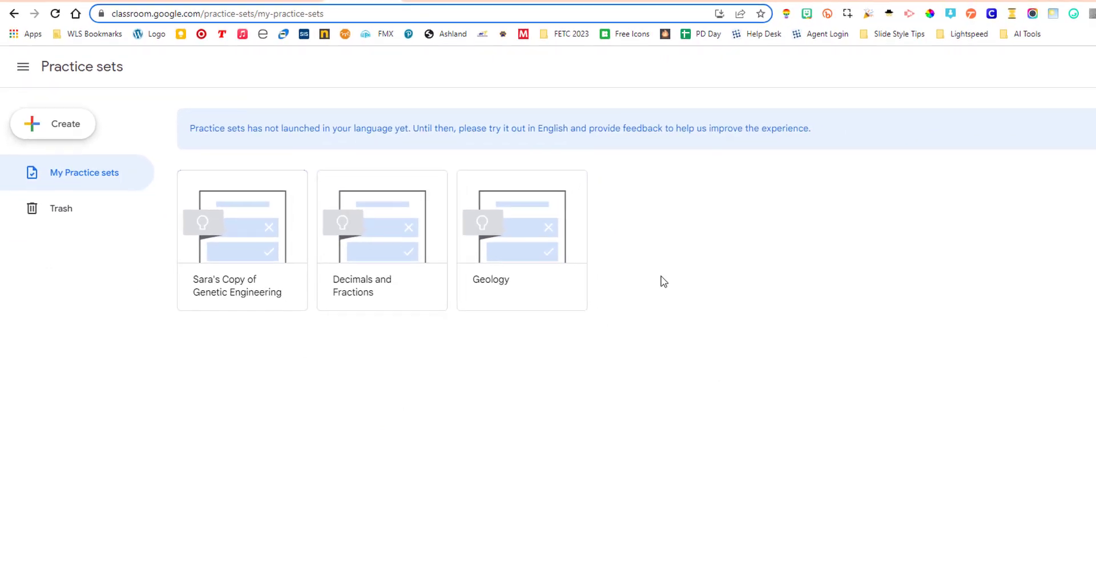
pyautogui.click(54, 112)
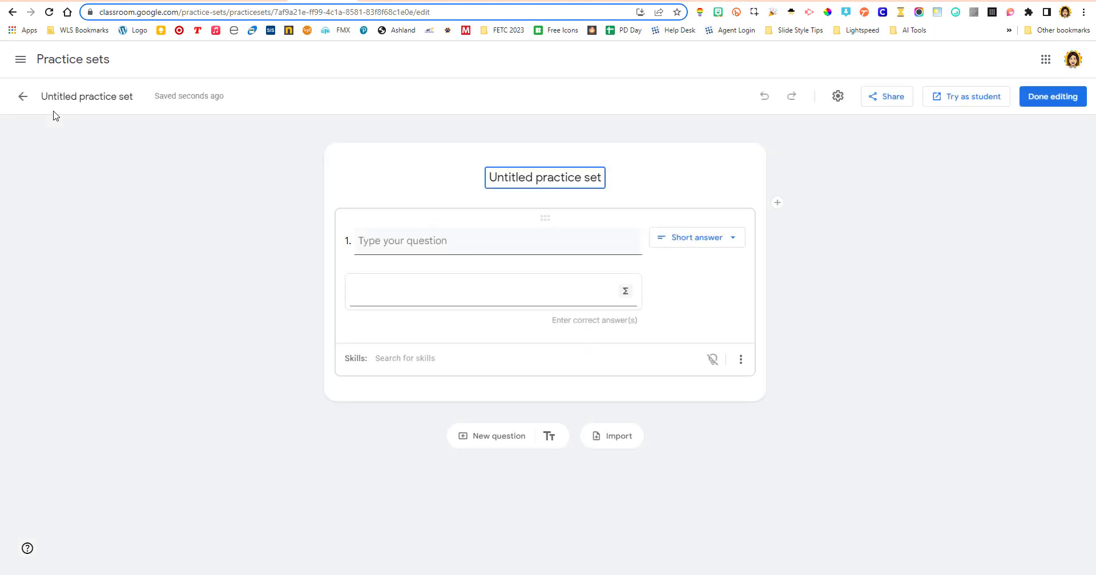
pyautogui.write('Multi-Step Equations')
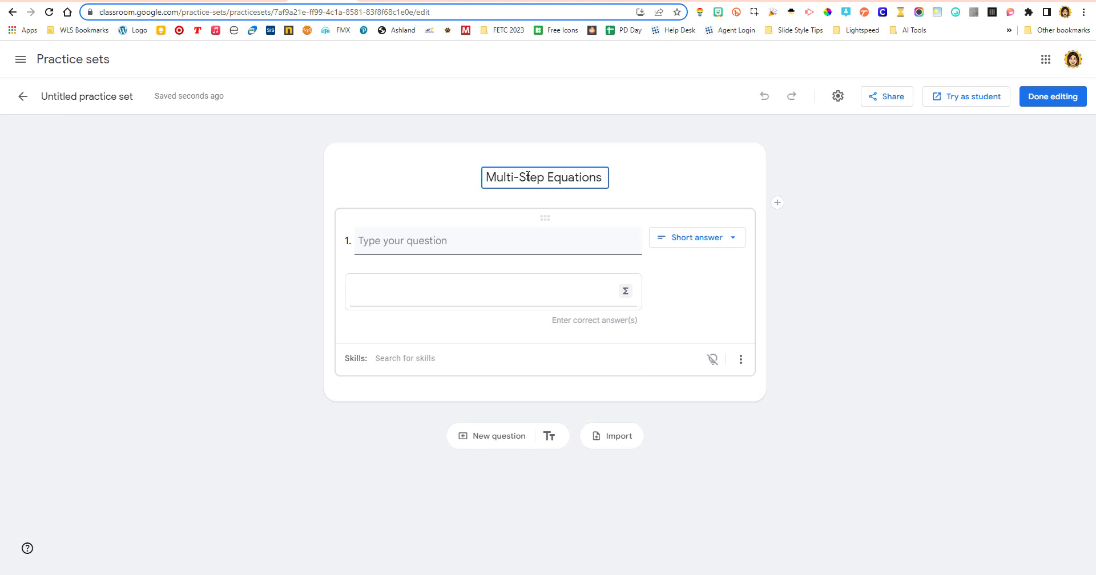
pyautogui.click(462, 240)
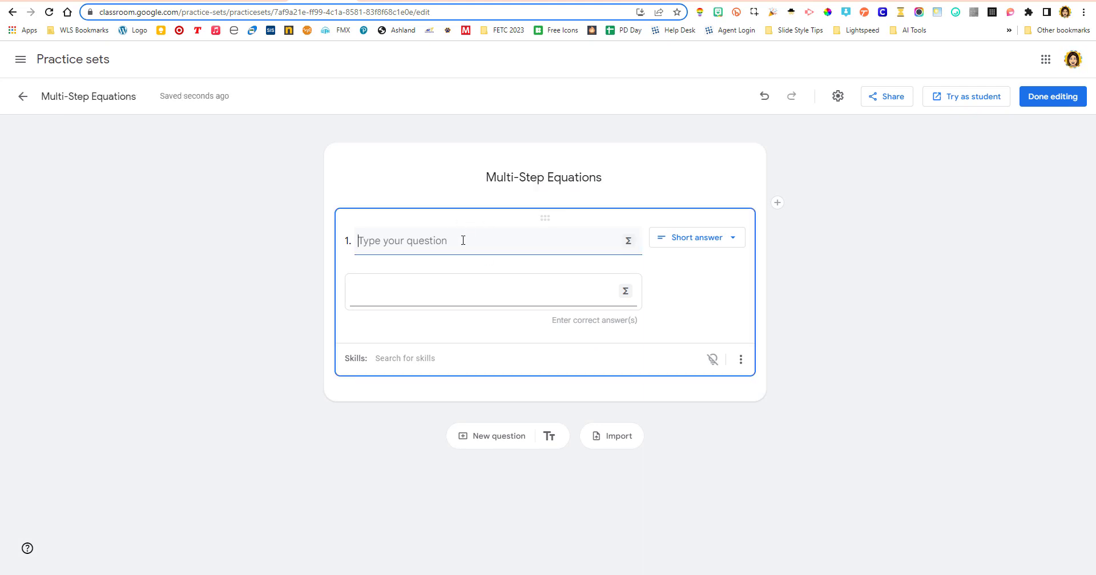
# - Open the question import and browse the folders and PDF files in My Drive
pyautogui.click(614, 441)
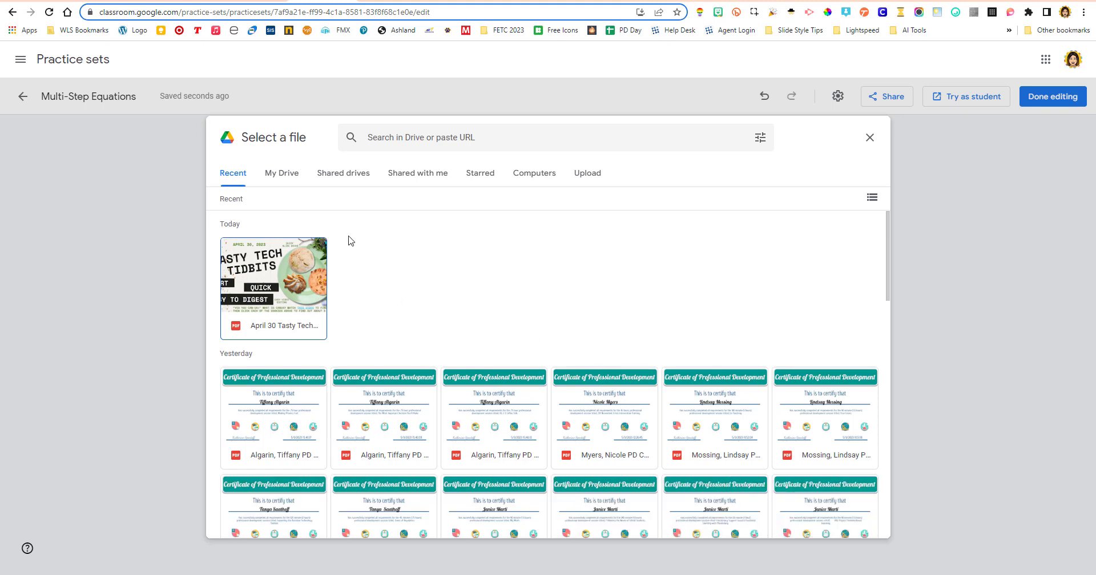
pyautogui.click(588, 183)
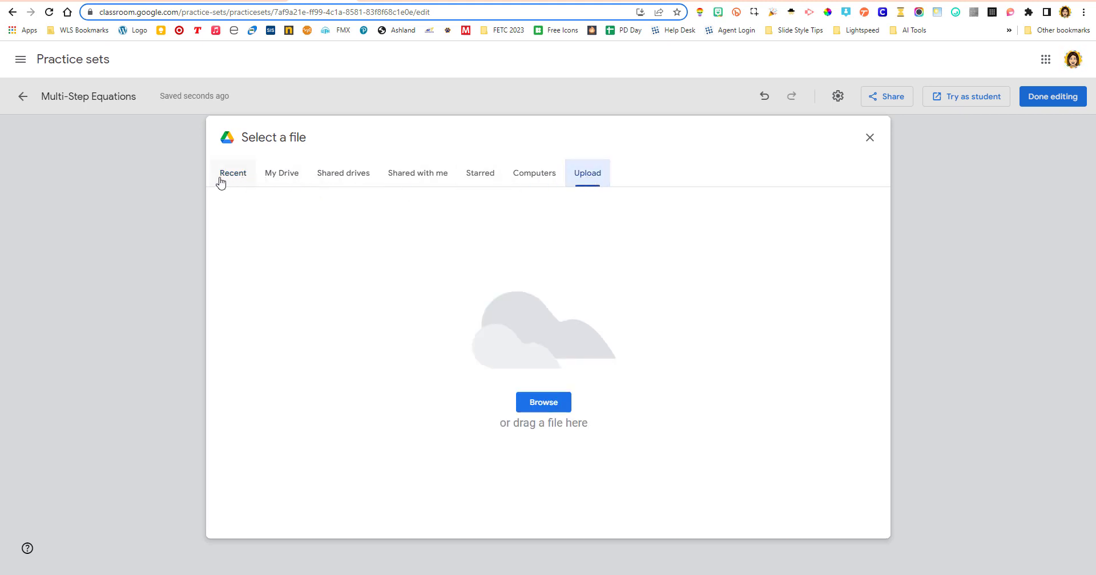
pyautogui.click(292, 181)
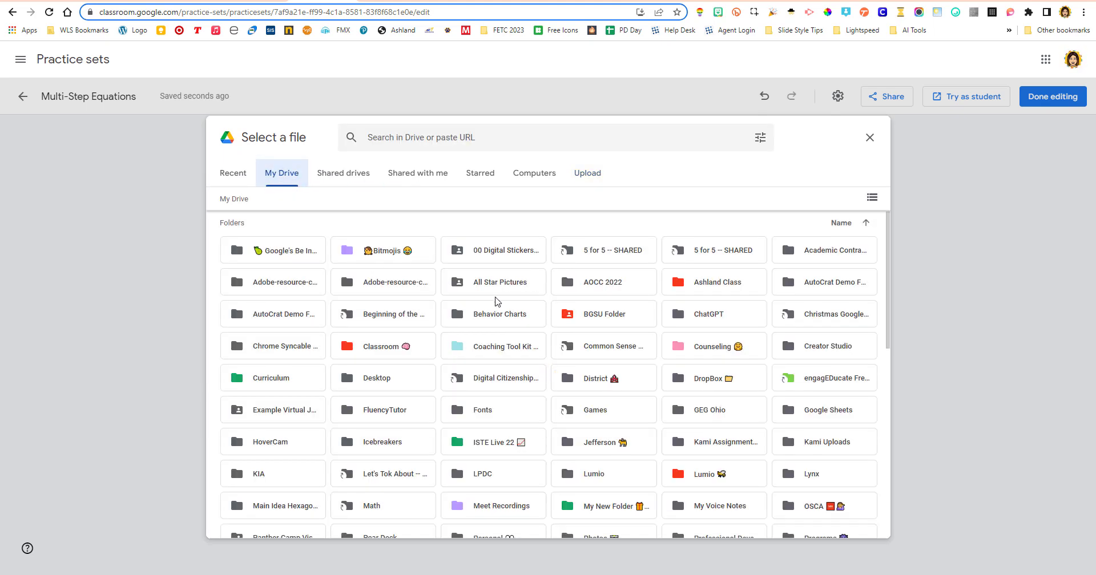
pyautogui.scroll(-10, 494, 302)
pyautogui.scroll(-1, 484, 307)
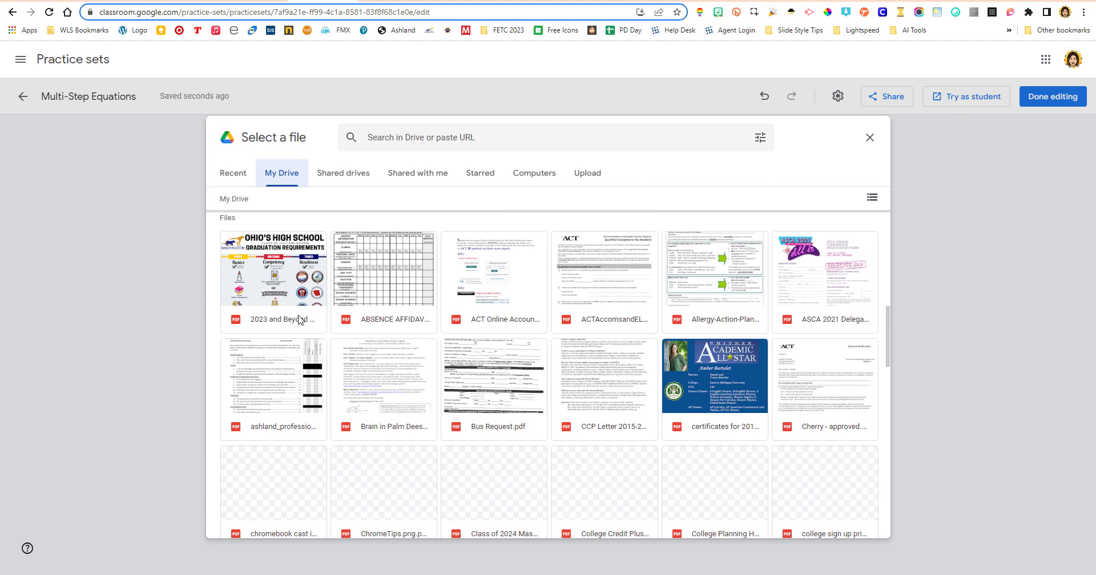
pyautogui.scroll(10, 685, 325)
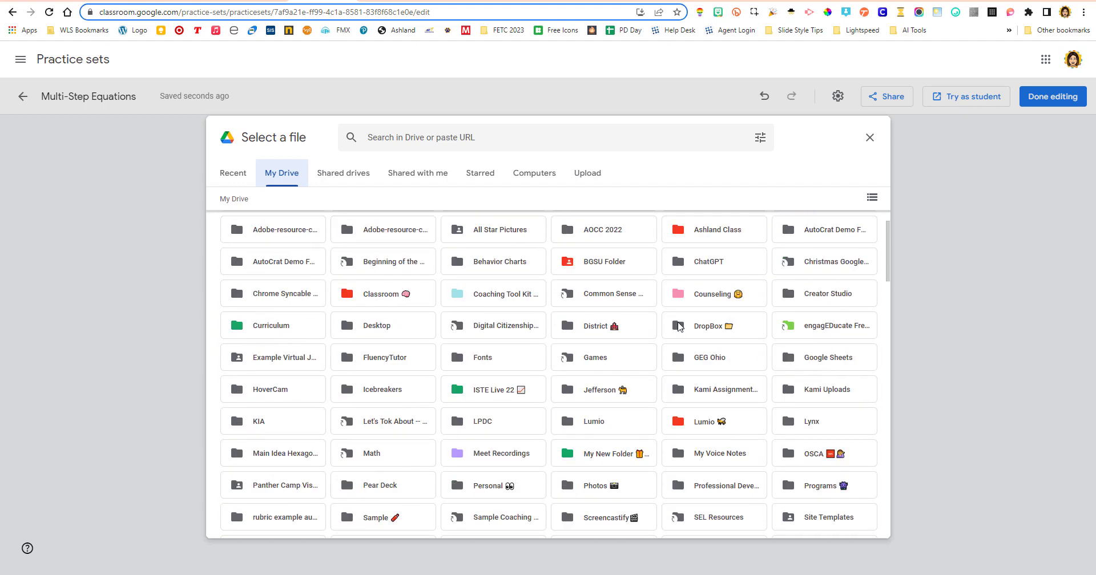
pyautogui.scroll(2, 680, 326)
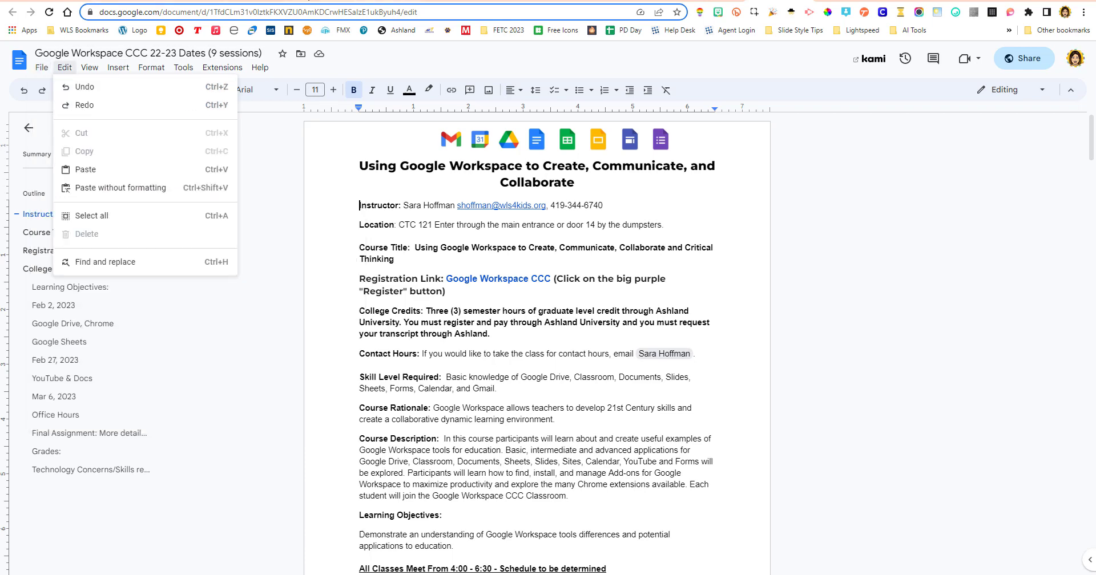
# - Return to the practice set and upload the PDF "HW 1-3 Multi-Step Equations" from the computer's Desktop folder for import
pyautogui.click(319, 2)
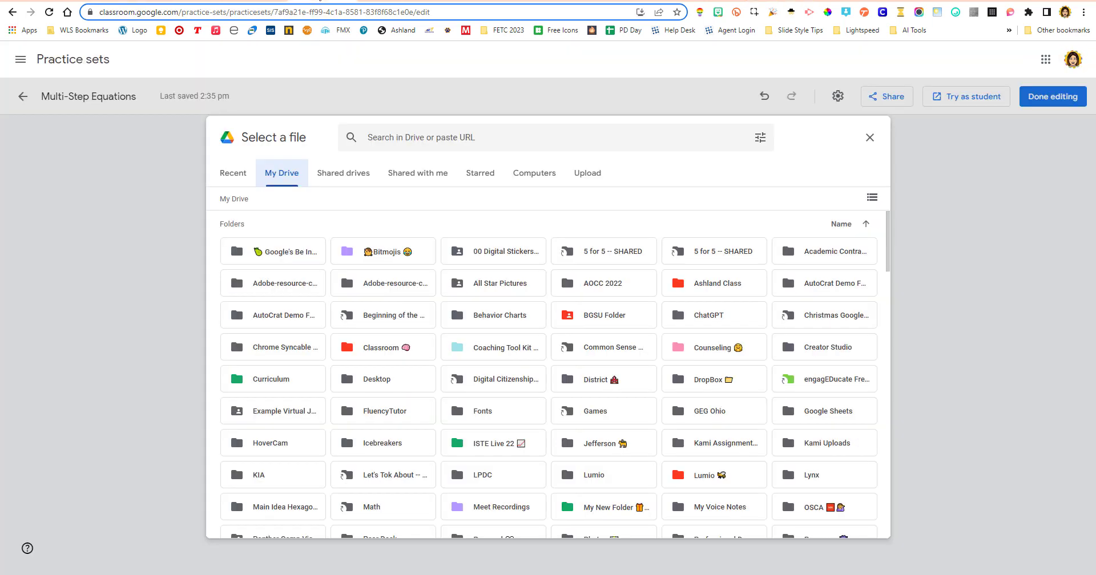
pyautogui.click(587, 175)
pyautogui.click(550, 403)
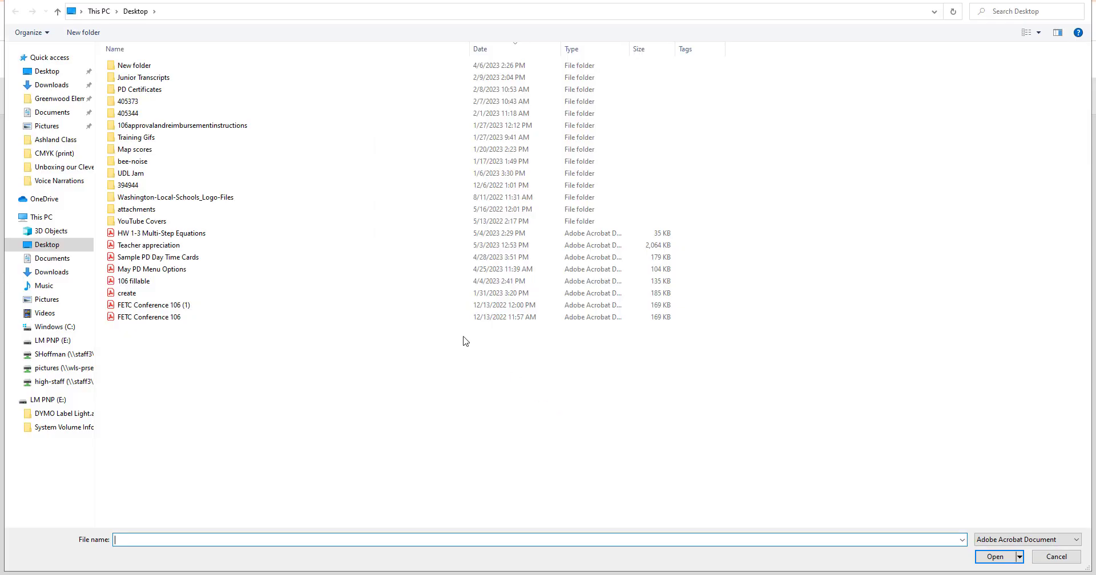
pyautogui.doubleClick(162, 233)
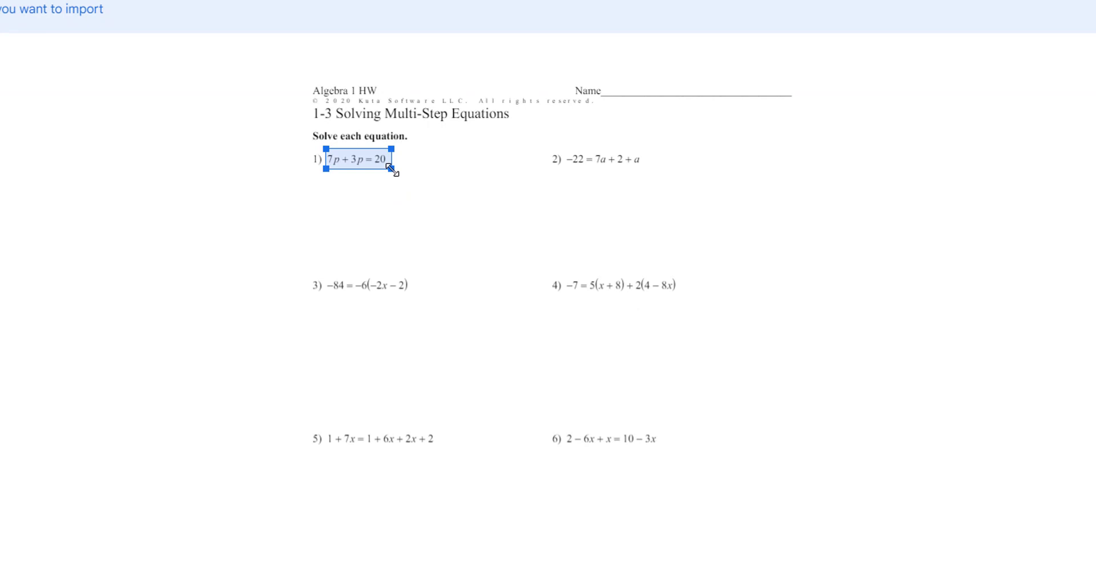
# - Mark each of the eight equations on the PDF worksheet, leaving out their numbers, and import them as questions
pyautogui.moveTo(312, 152); pyautogui.dragTo(307, 152)
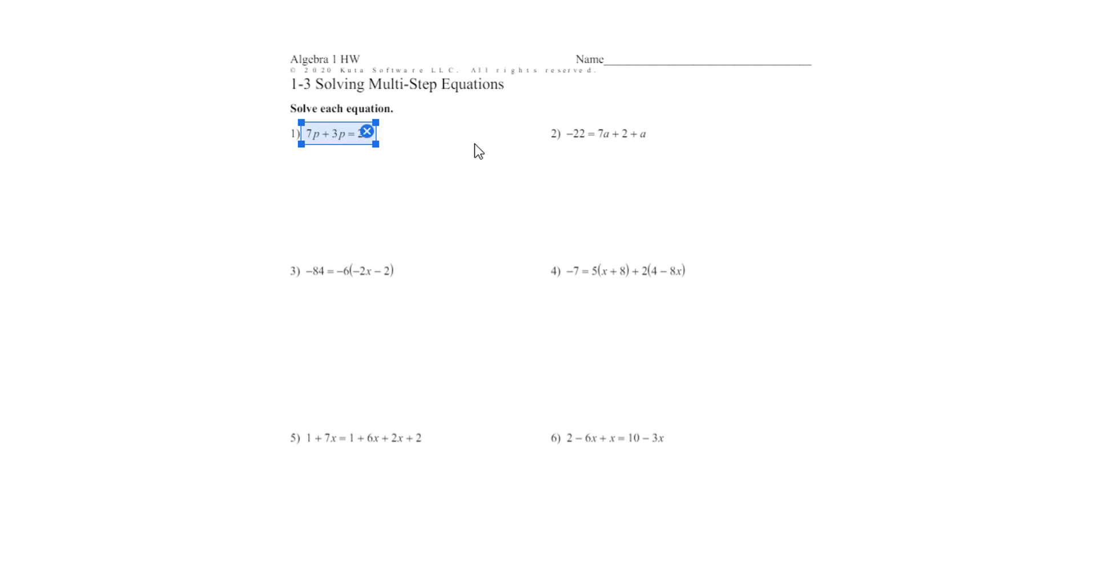
pyautogui.moveTo(562, 121)
pyautogui.mouseDown()
pyautogui.moveTo(607, 144)
pyautogui.moveTo(651, 146)
pyautogui.mouseUp()
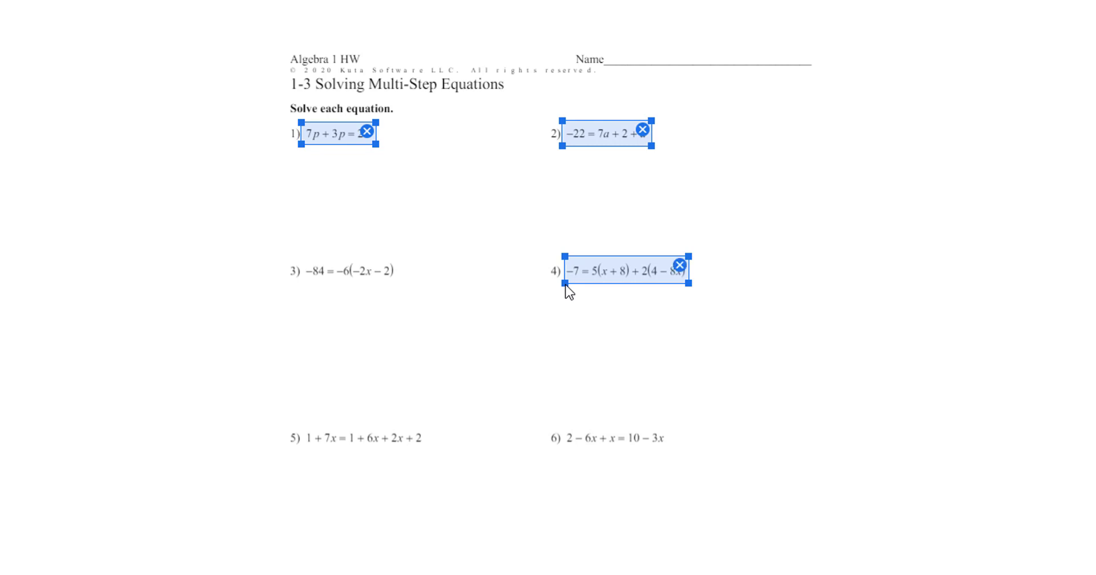
pyautogui.moveTo(304, 256); pyautogui.dragTo(396, 286)
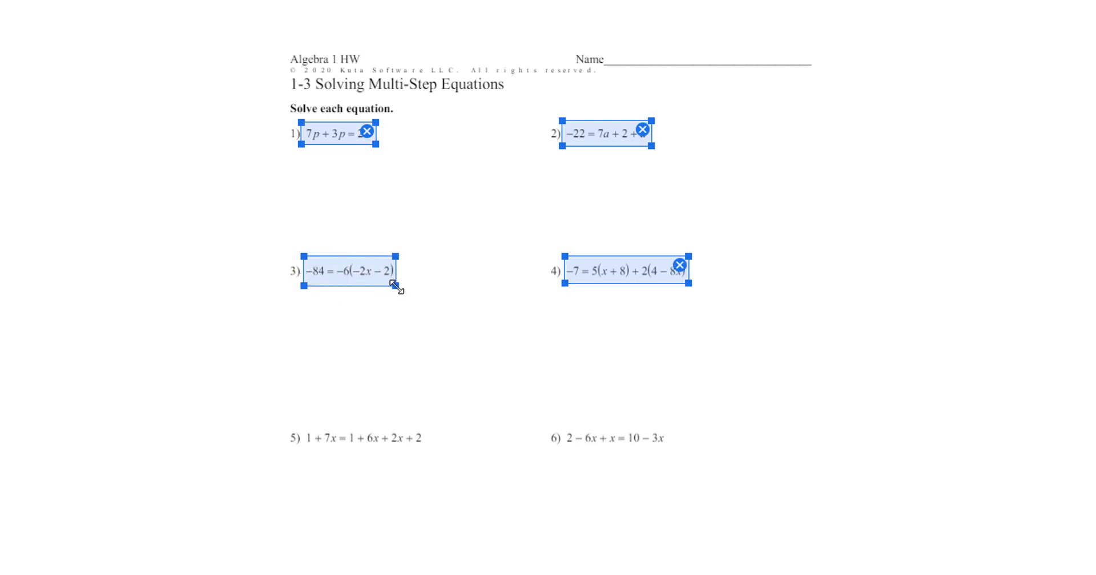
pyautogui.moveTo(304, 425); pyautogui.dragTo(426, 447)
pyautogui.moveTo(563, 425); pyautogui.dragTo(669, 450)
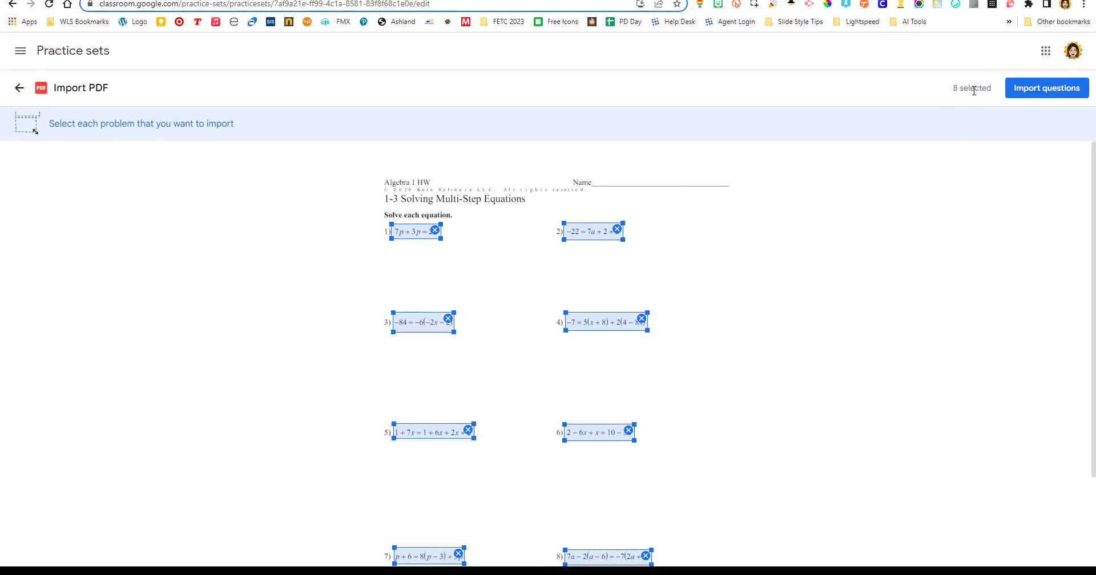
pyautogui.click(1041, 91)
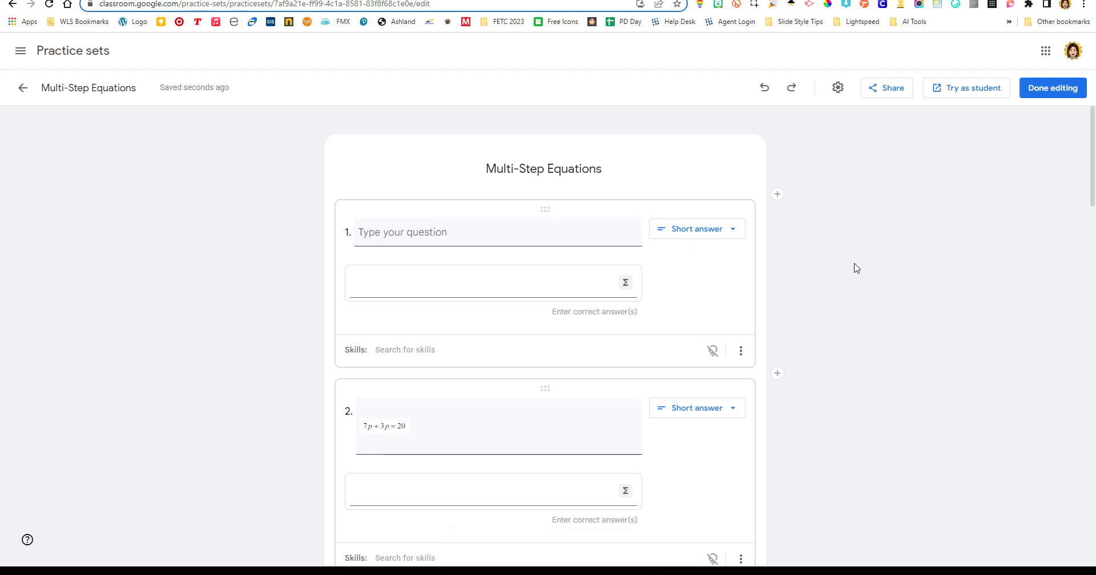
# - Delete the blank first question from the practice set
pyautogui.scroll(-2, 436, 237)
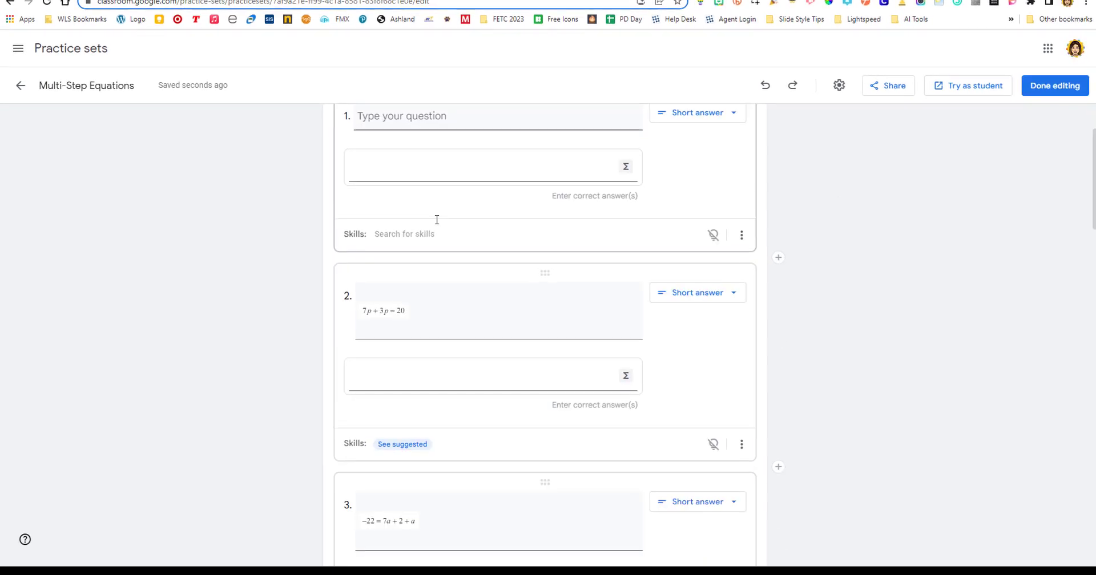
pyautogui.click(749, 224)
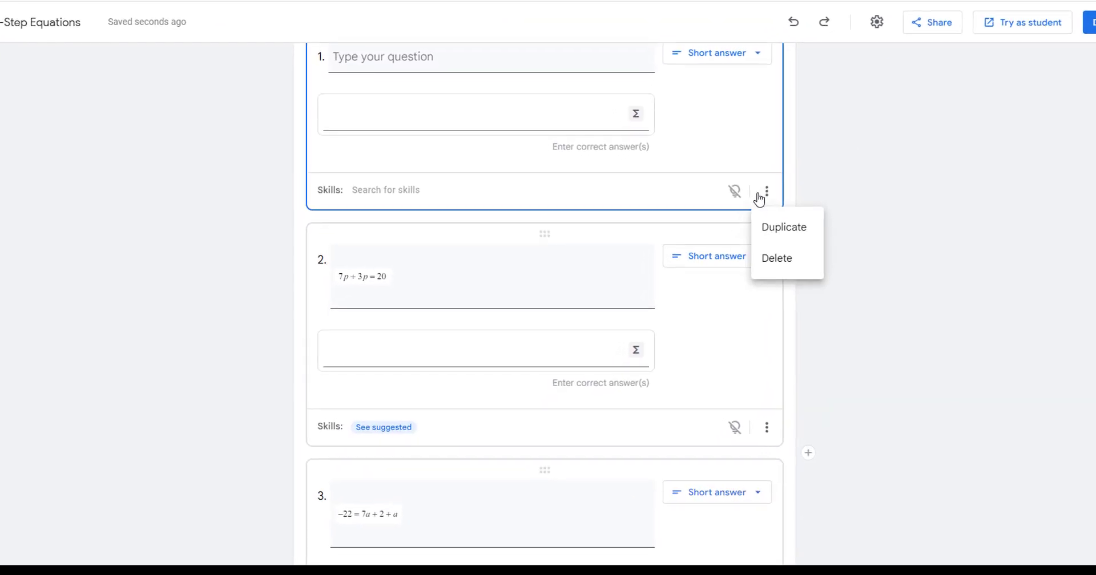
pyautogui.click(761, 279)
pyautogui.scroll(3, 536, 196)
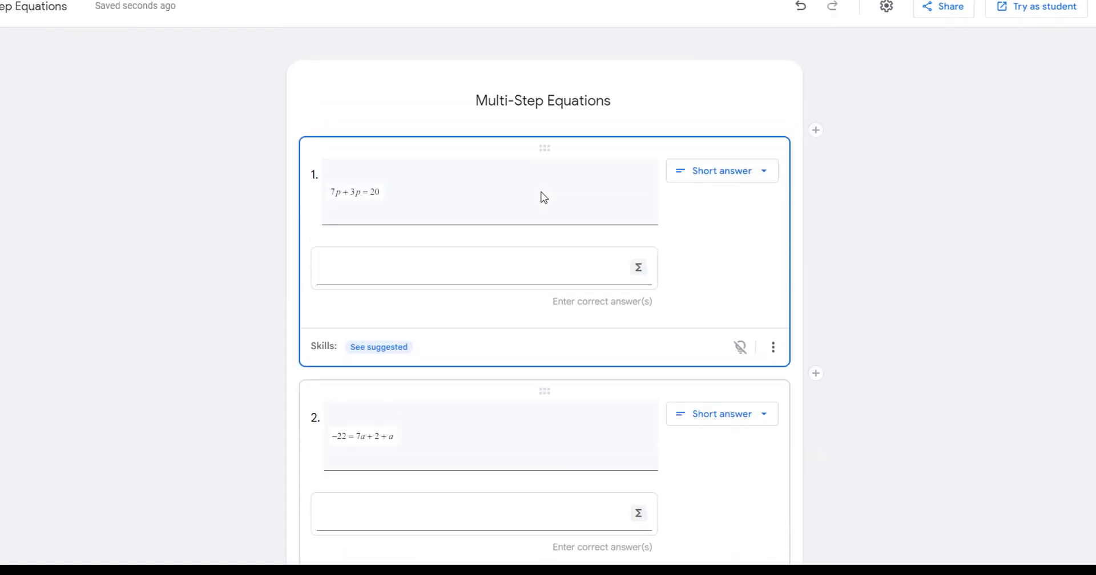
# - Enter 2 as the correct answer for 7p + 3p = 20 using the math keypad
pyautogui.click(615, 304)
pyautogui.click(649, 529)
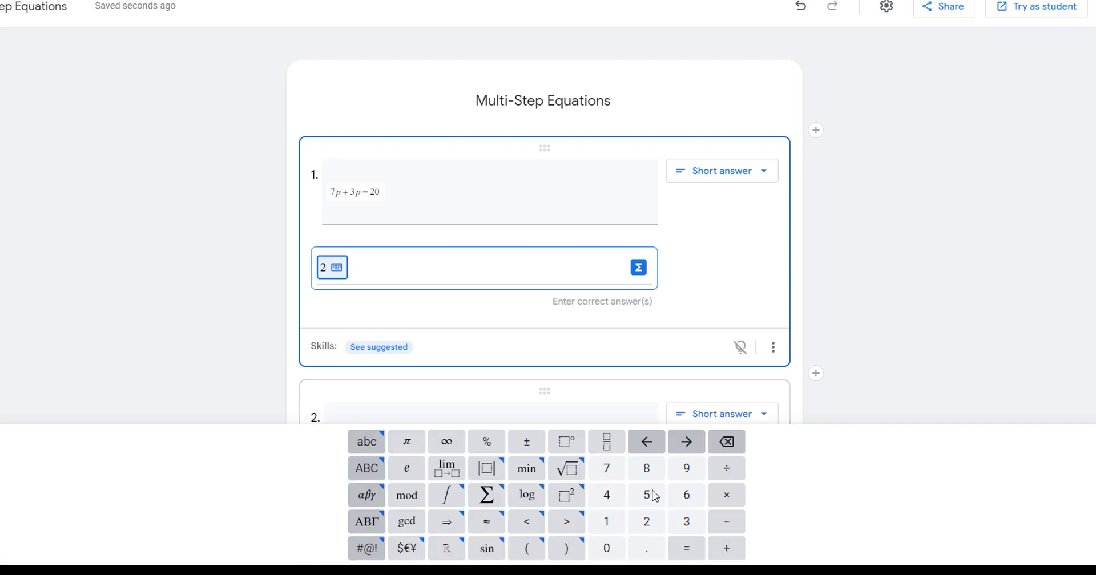
pyautogui.click(706, 272)
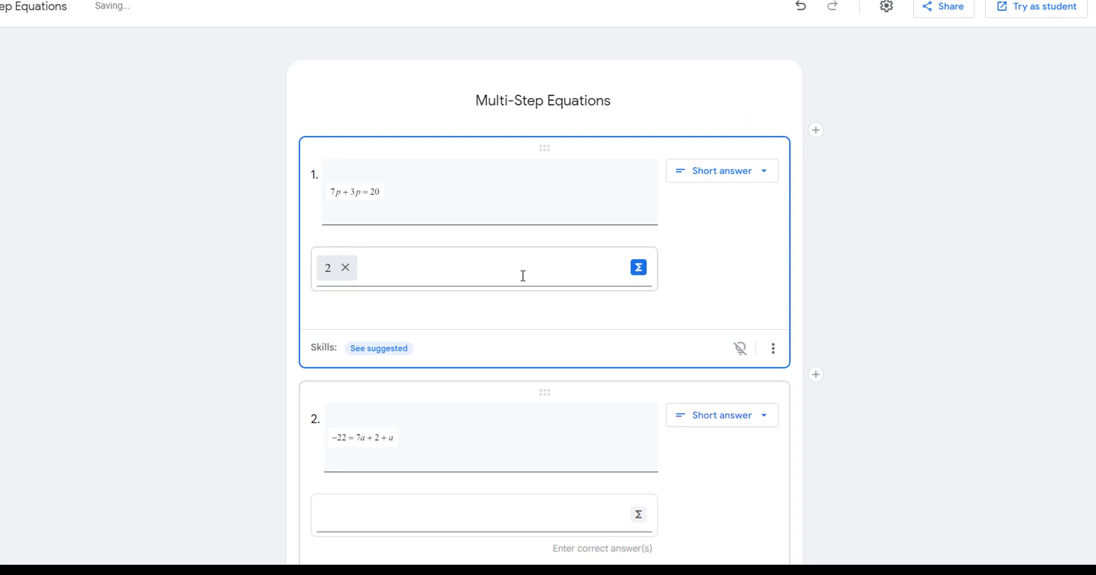
# - Enter -3 as the correct answer for question 2 and -1 for question 8
pyautogui.scroll(-5, 523, 276)
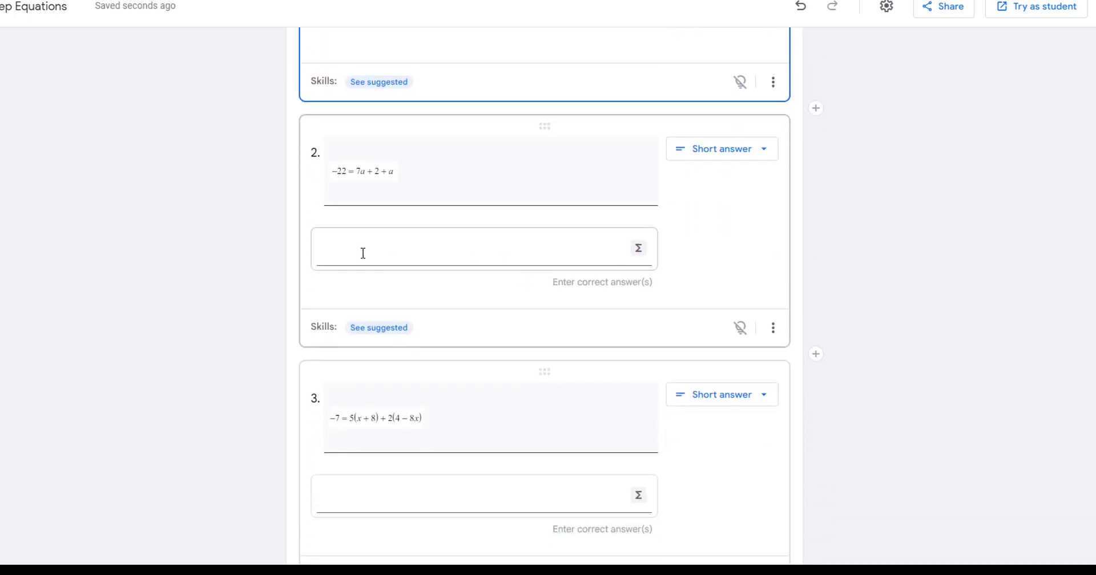
pyautogui.click(363, 253)
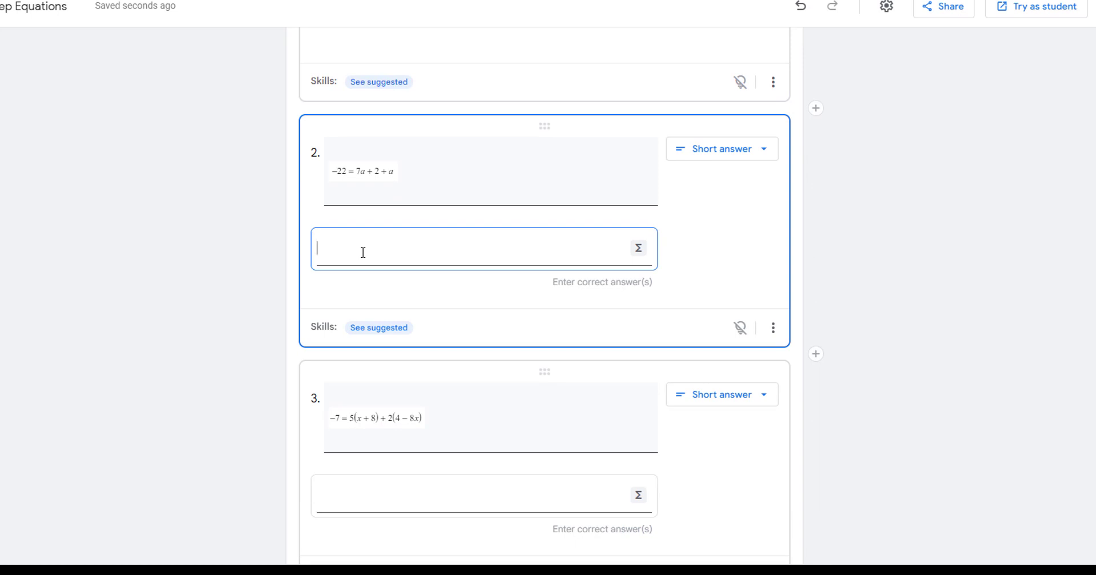
pyautogui.write('-3')
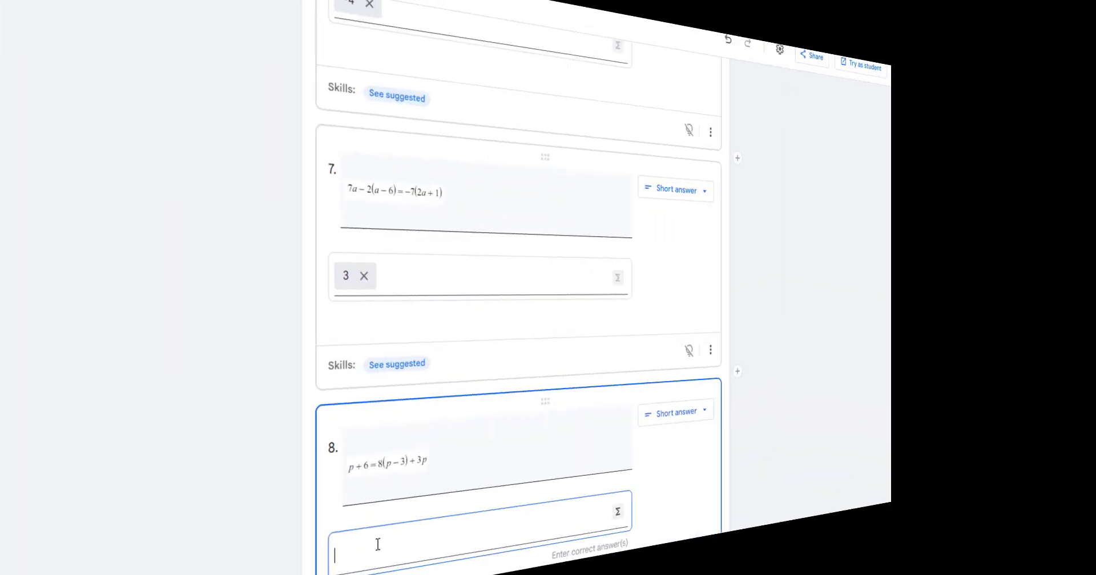
pyautogui.write('-1')
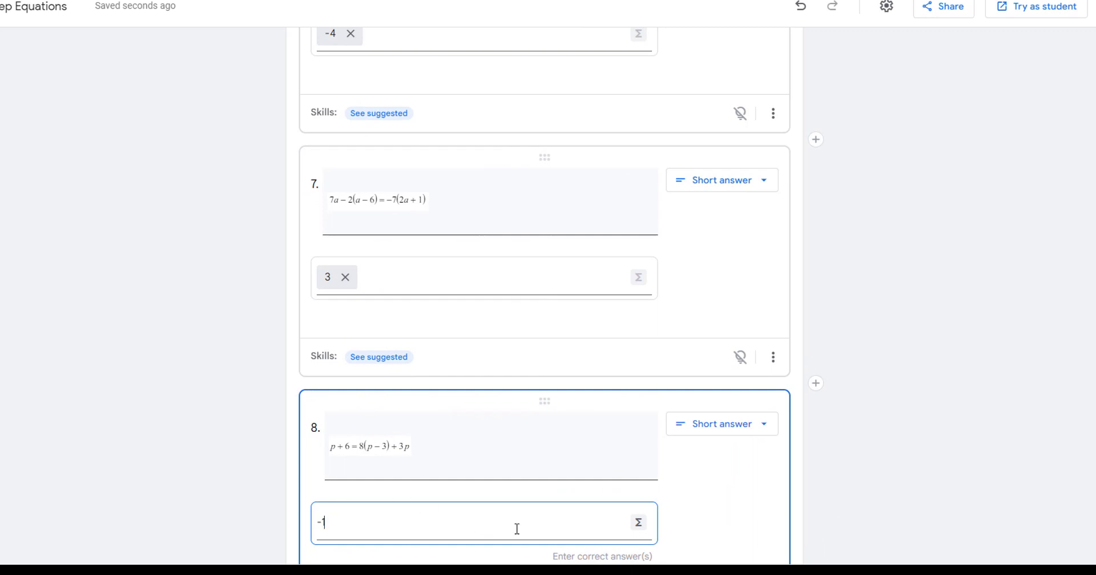
# - Review the entered answers back up to question 1 and examine its available answer types
pyautogui.scroll(13, 517, 524)
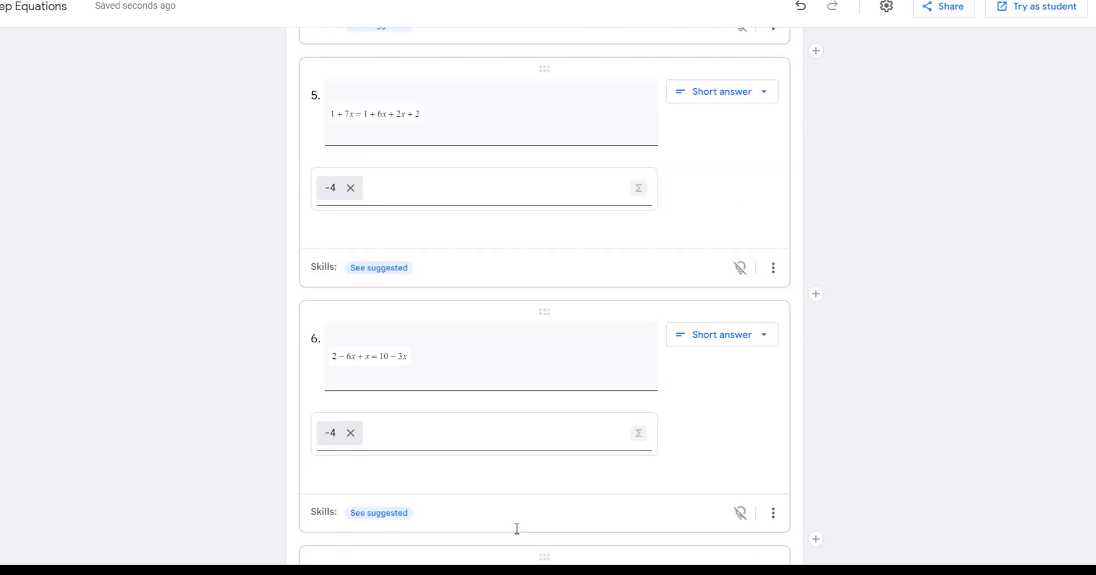
pyautogui.scroll(12, 501, 356)
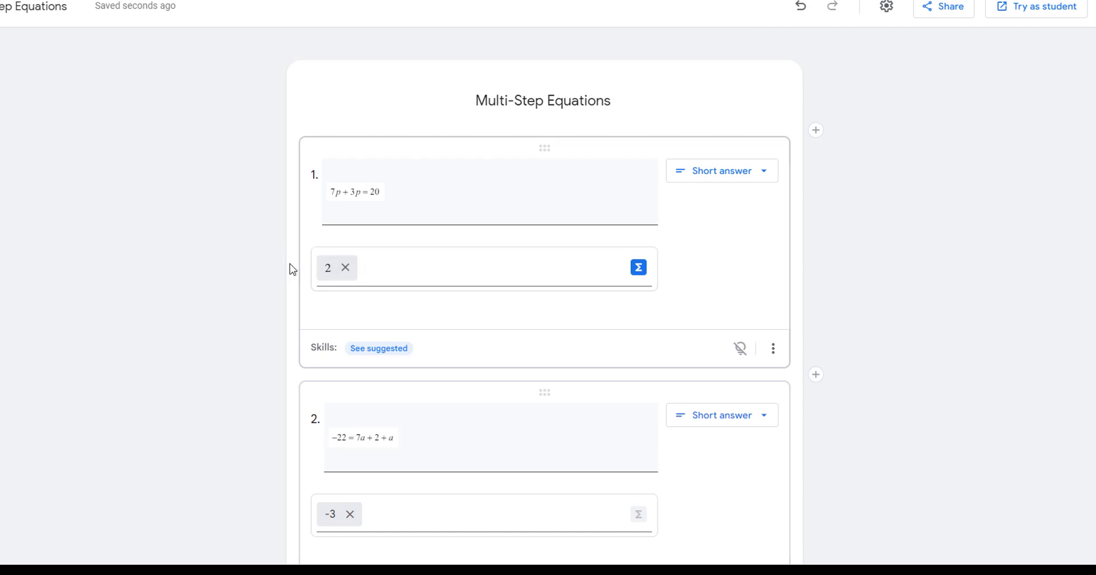
pyautogui.click(741, 181)
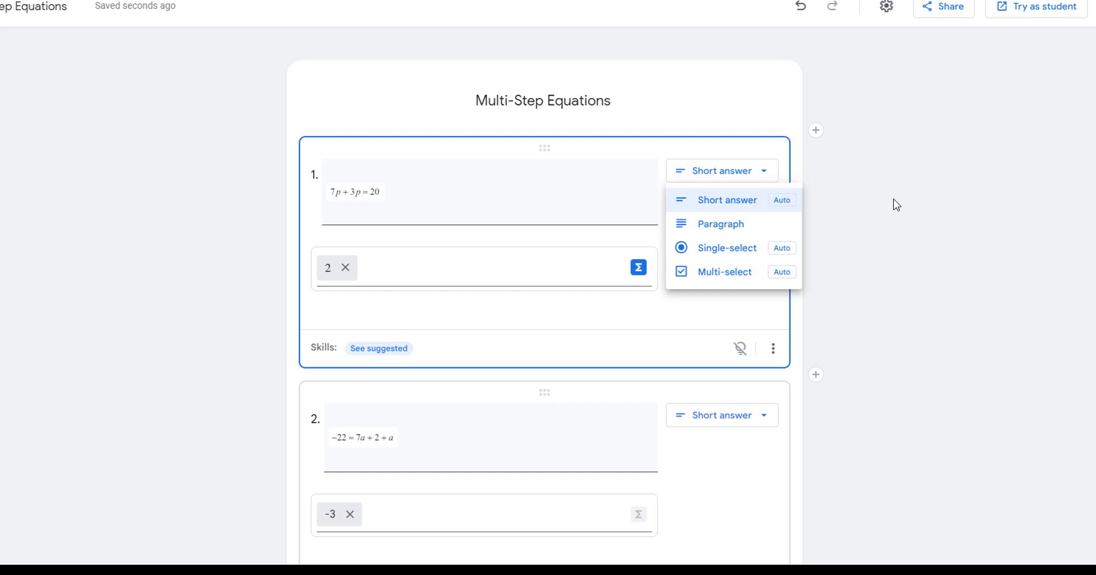
pyautogui.click(896, 205)
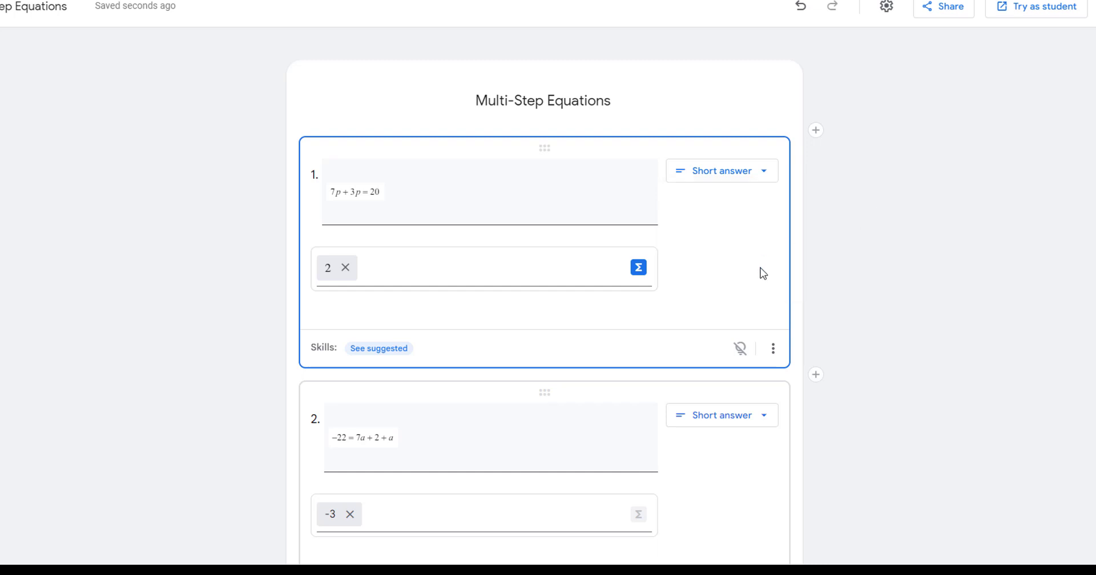
# - Tag question 1 with the suggested skill "Solve basic algebraic expressions and equations"
pyautogui.scroll(-1, 749, 254)
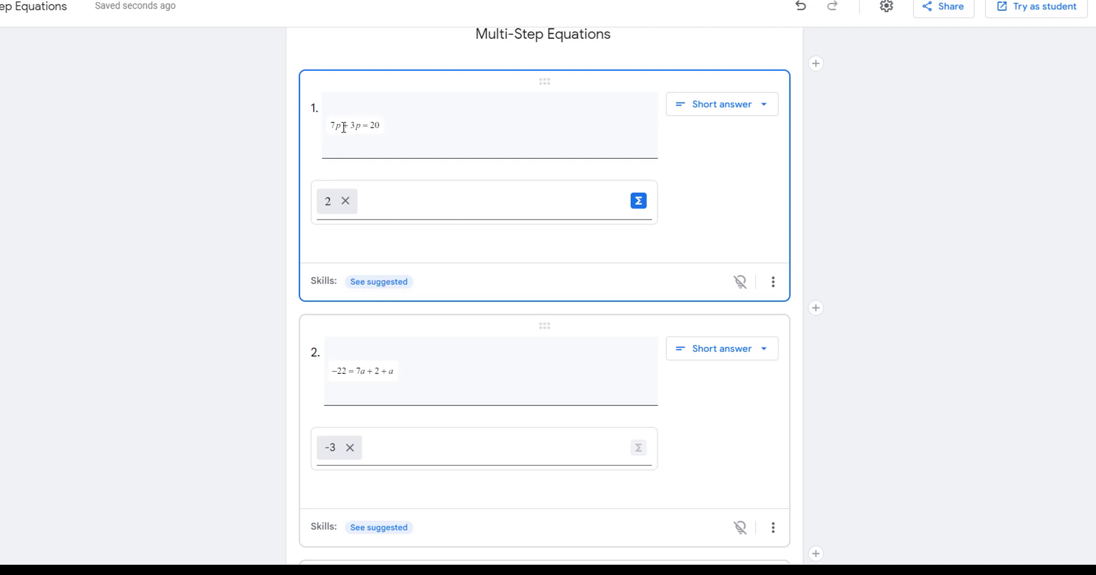
pyautogui.click(386, 284)
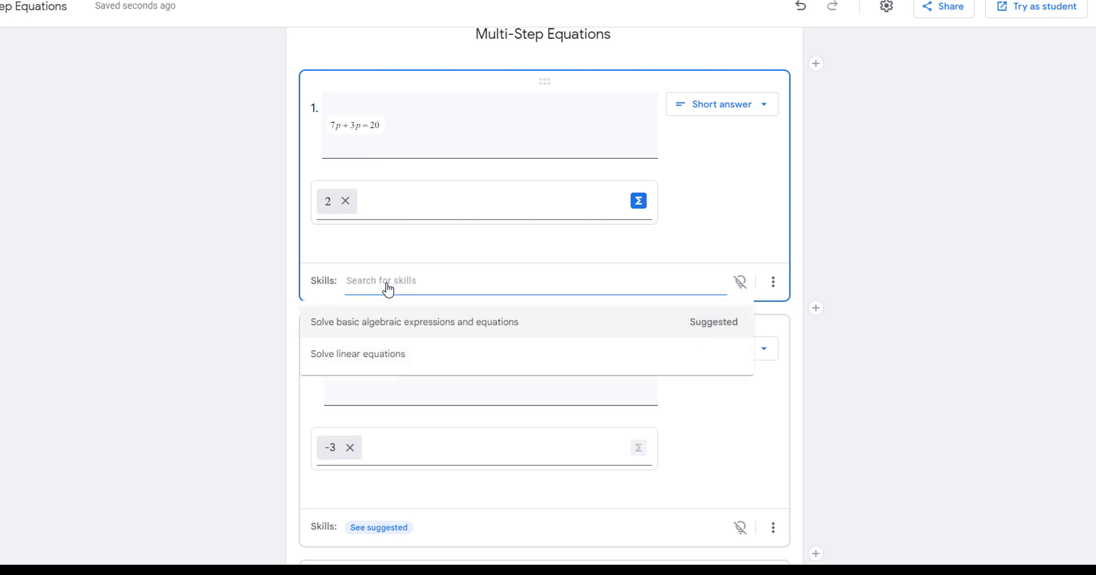
pyautogui.click(481, 323)
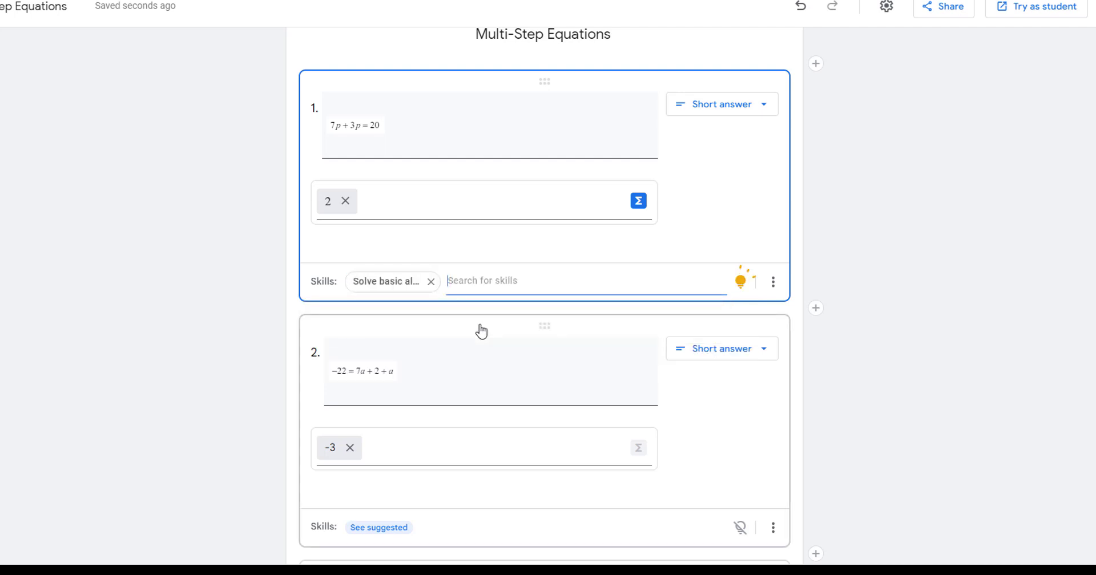
# - Tag question 2 with "Solve equations with variables on both sides" and question 3 with "Solve multi-step linear equations"
pyautogui.scroll(-4, 521, 276)
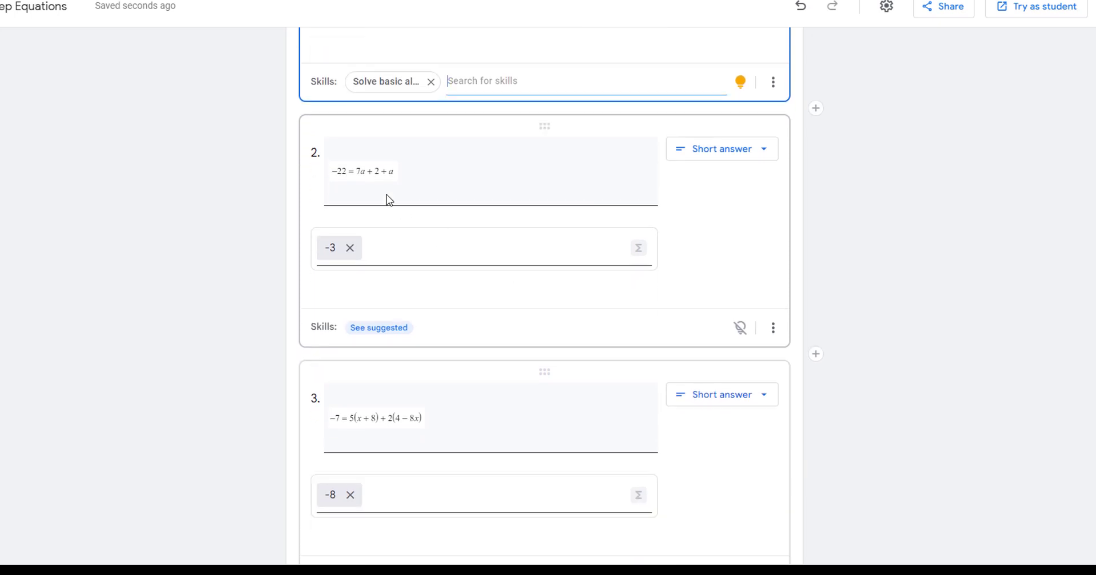
pyautogui.click(375, 329)
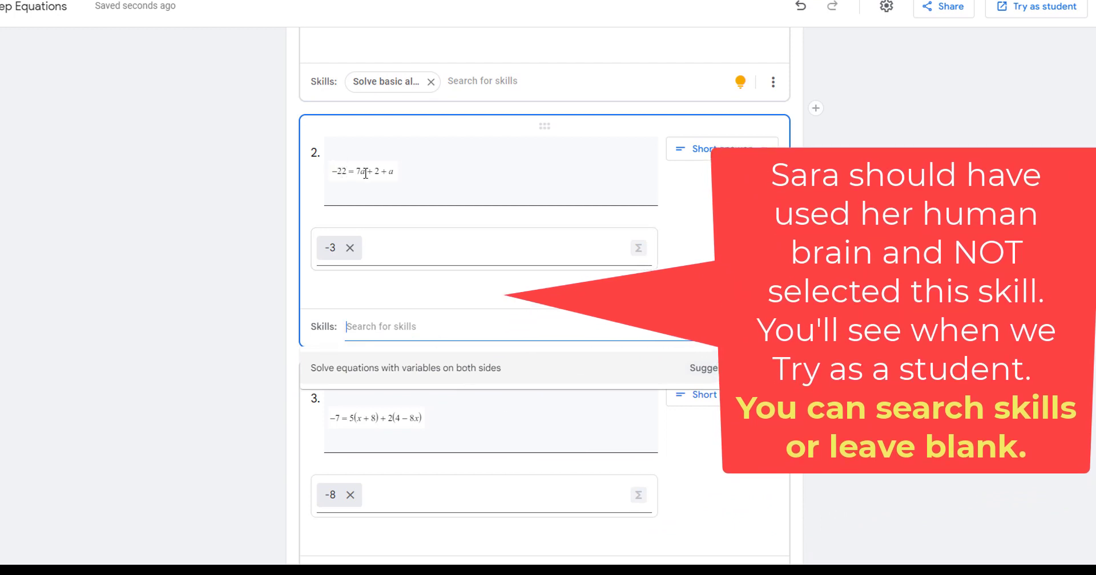
pyautogui.click(434, 370)
pyautogui.scroll(-4, 514, 342)
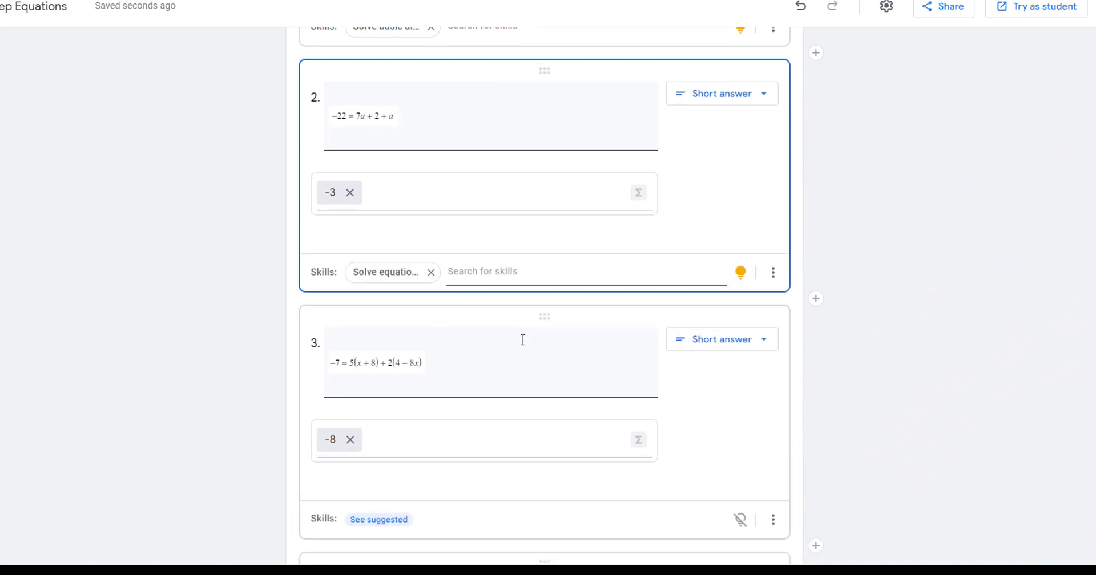
pyautogui.scroll(-1, 522, 342)
pyautogui.click(382, 311)
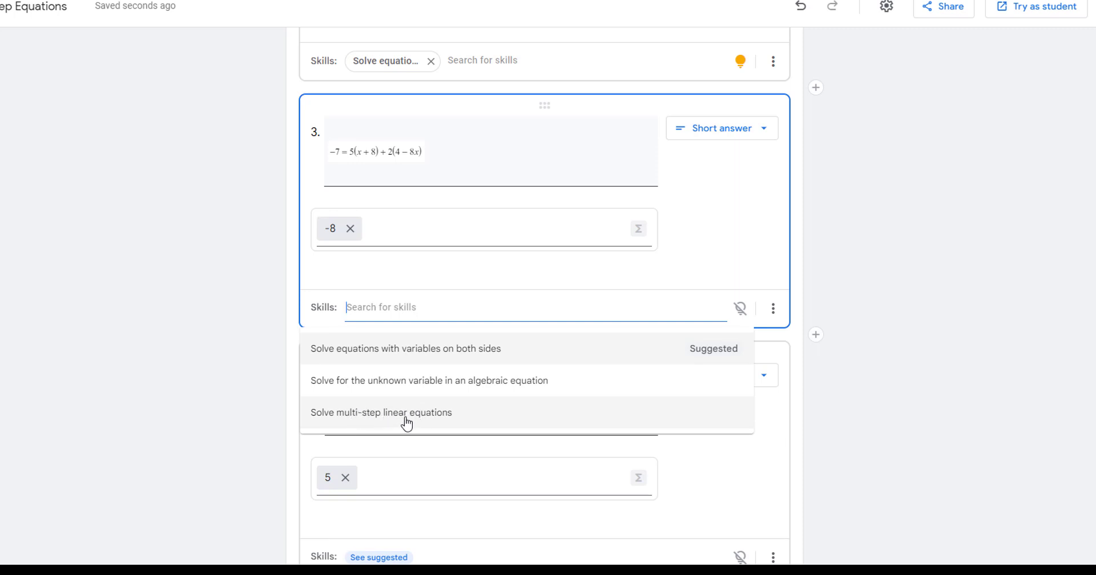
pyautogui.click(406, 414)
# - Tag question 4, −84 = −6(−2x − 2), with the suggested skill "Solve linear equations"
pyautogui.scroll(-3, 406, 414)
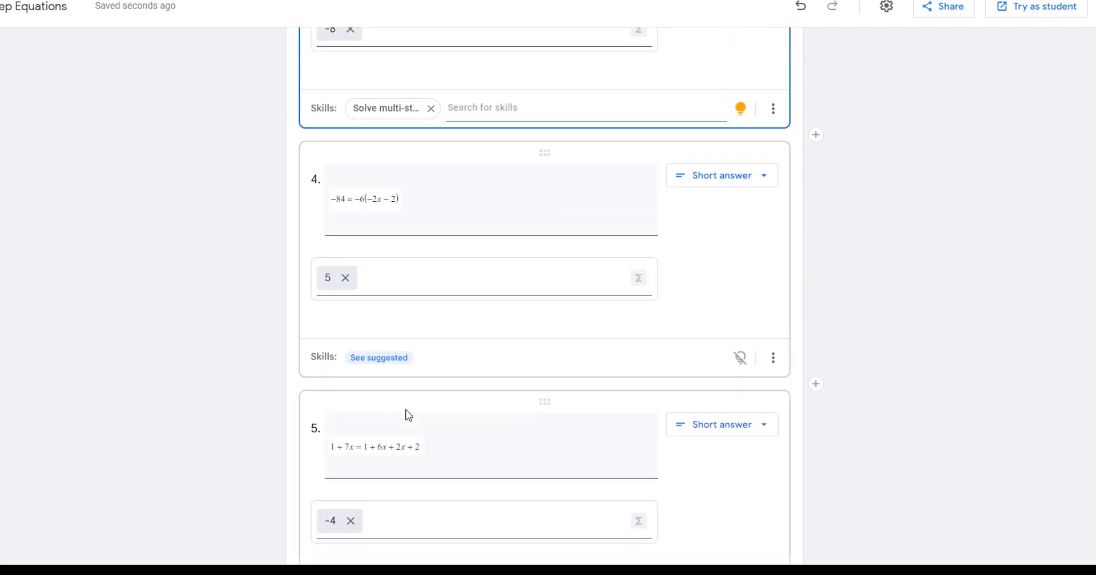
pyautogui.click(387, 360)
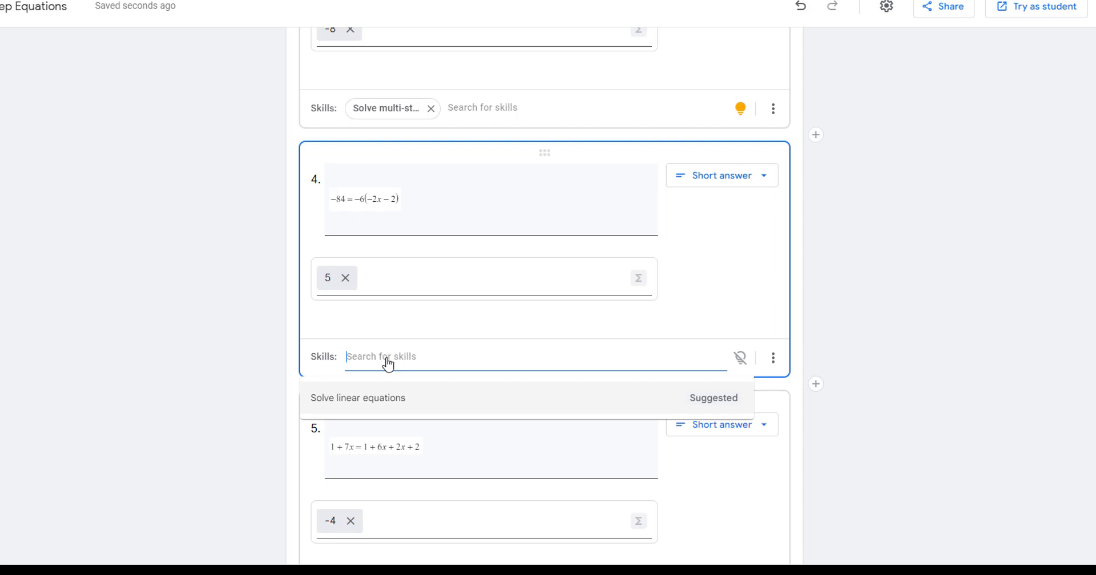
pyautogui.click(351, 402)
# - Tag questions 5 and 6 with the suggested skill "Solve equations with variables on both sides"
pyautogui.scroll(-5, 350, 398)
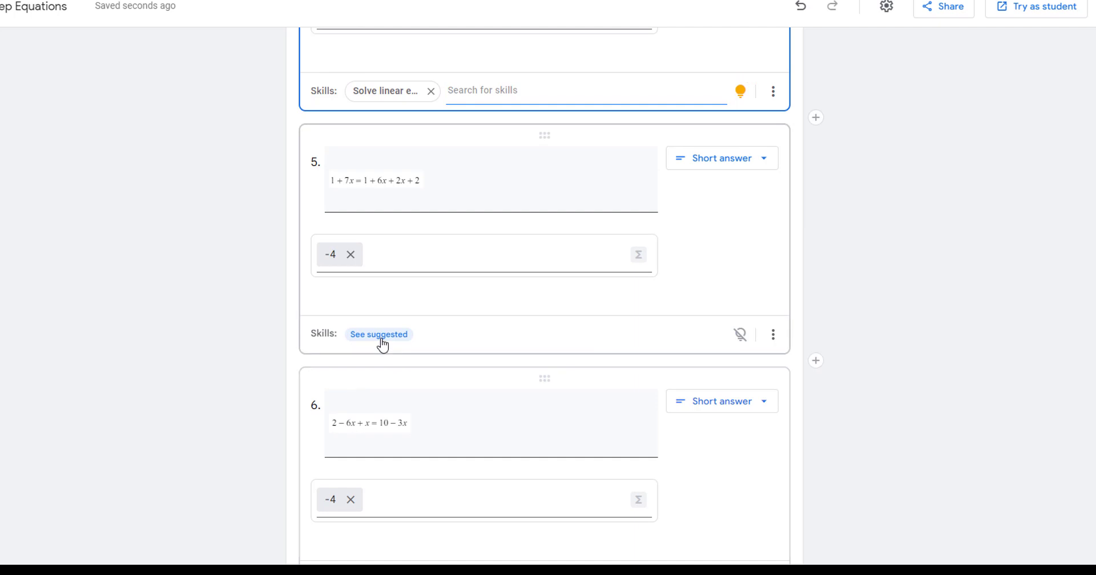
pyautogui.click(381, 339)
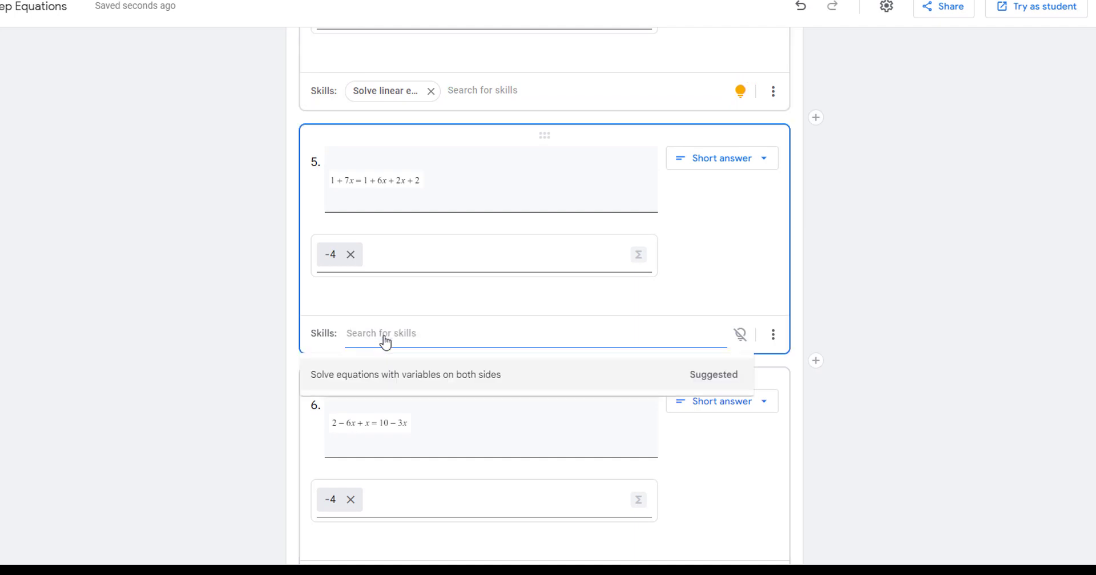
pyautogui.click(377, 375)
pyautogui.scroll(-5, 374, 376)
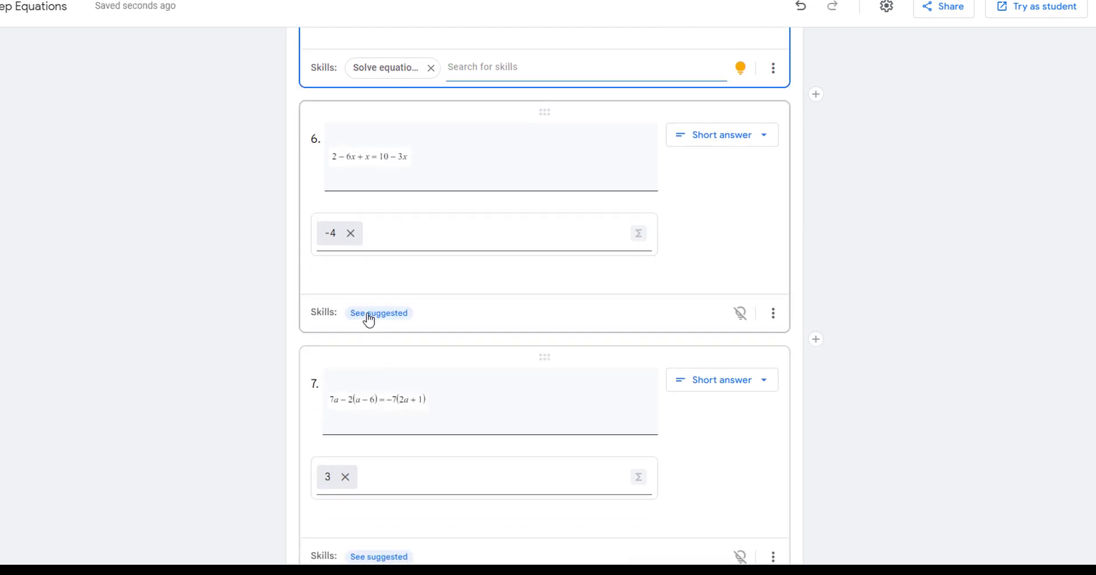
pyautogui.click(376, 314)
pyautogui.click(374, 352)
# - Tag question 7 with "Solve for the unknown variable in an algebraic equation" and "Solve equations with variables on both sides", and question 8 with the latter
pyautogui.scroll(-4, 377, 362)
pyautogui.click(372, 356)
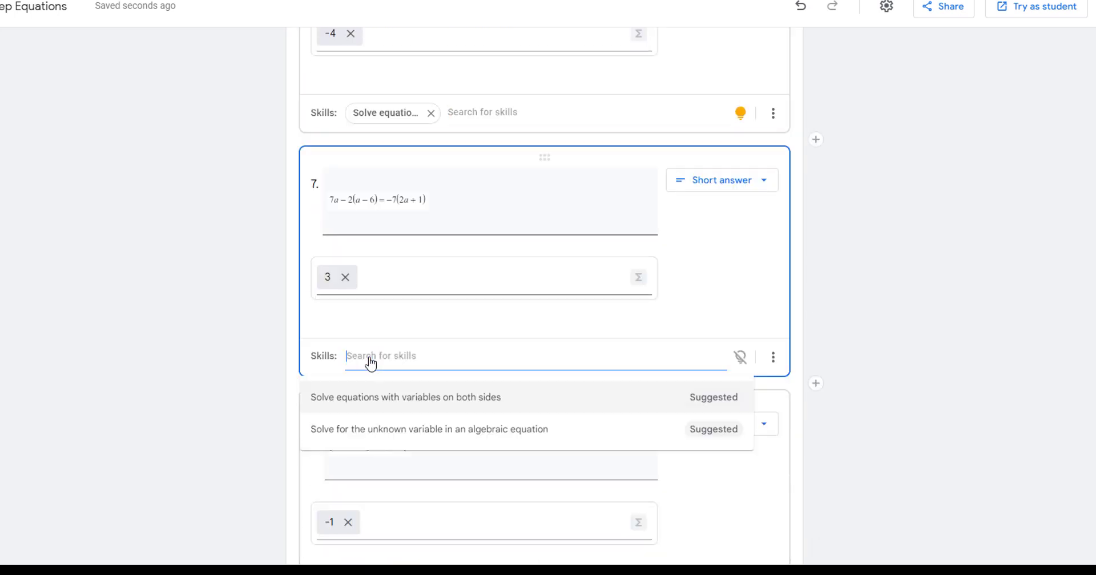
pyautogui.click(385, 437)
pyautogui.scroll(-3, 384, 434)
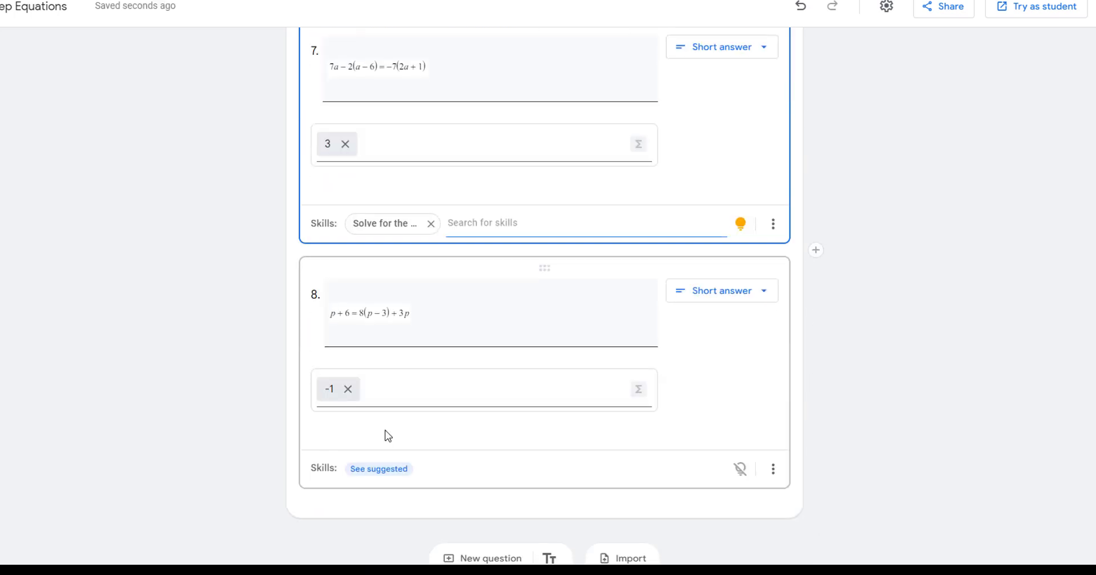
pyautogui.click(473, 156)
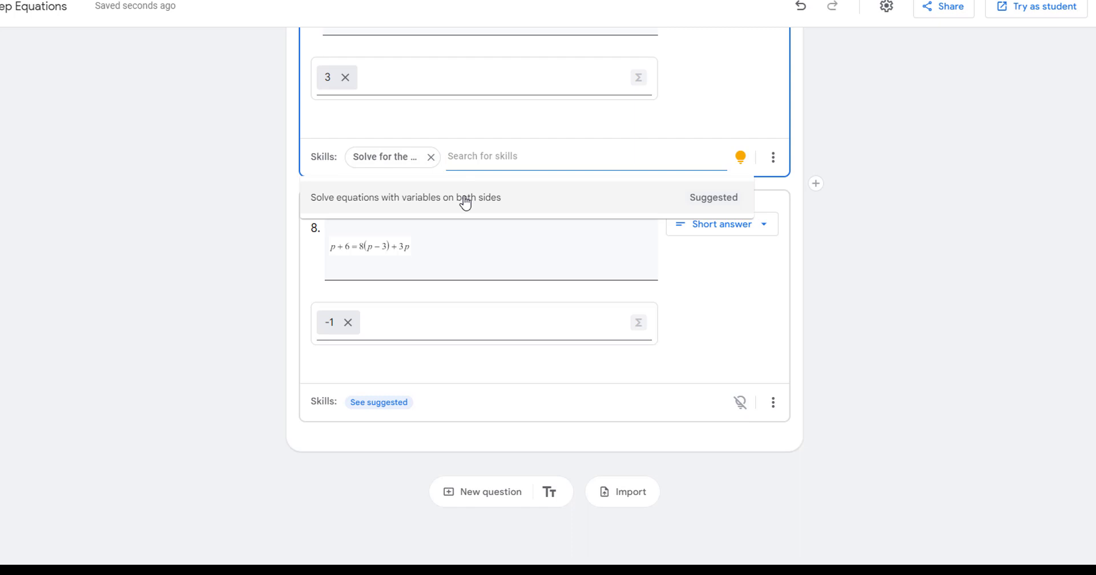
pyautogui.click(464, 199)
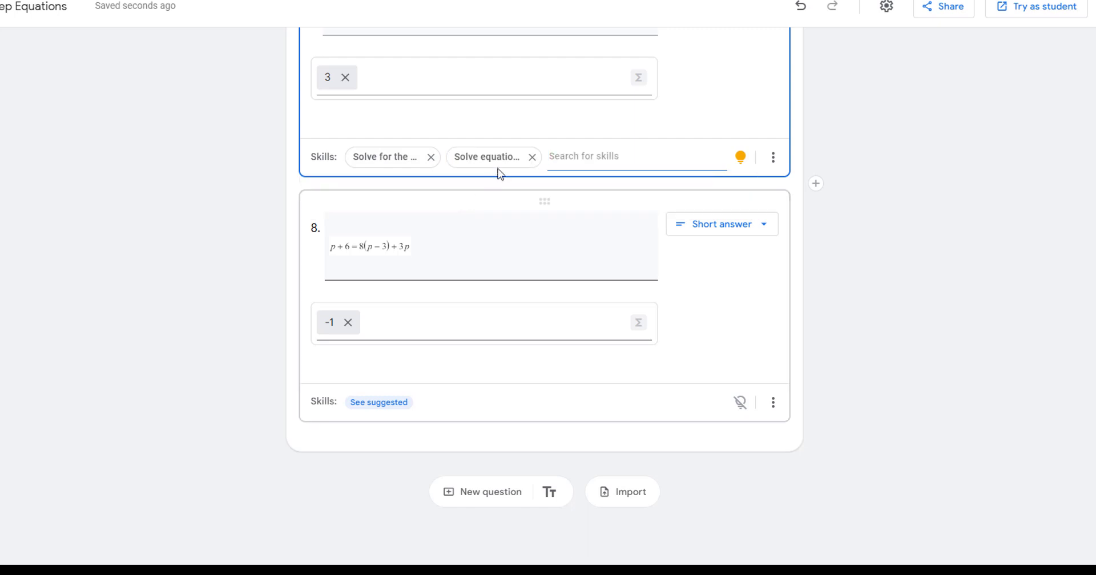
pyautogui.click(378, 407)
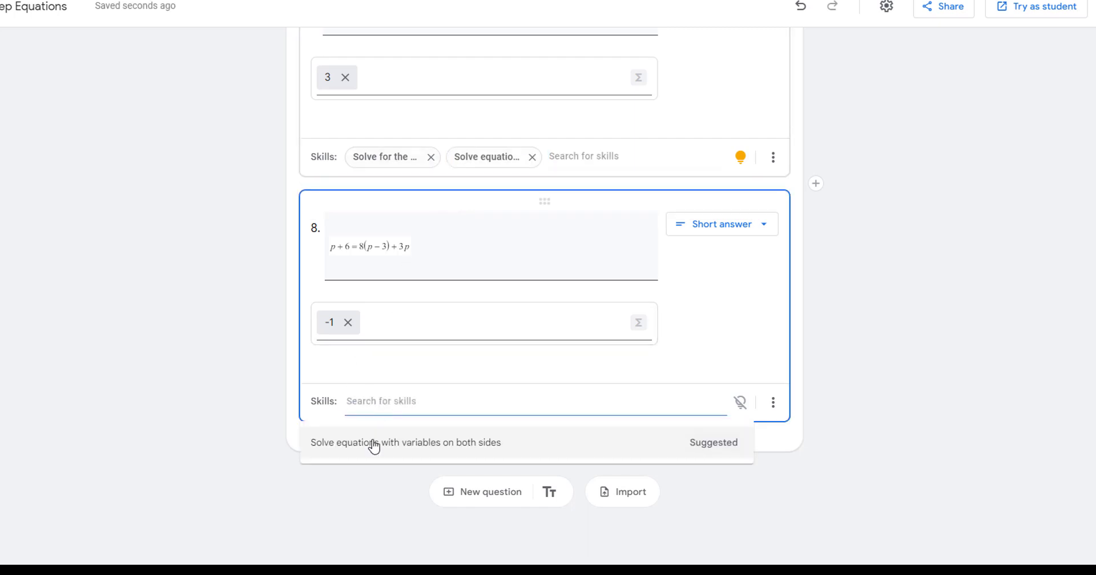
pyautogui.click(374, 444)
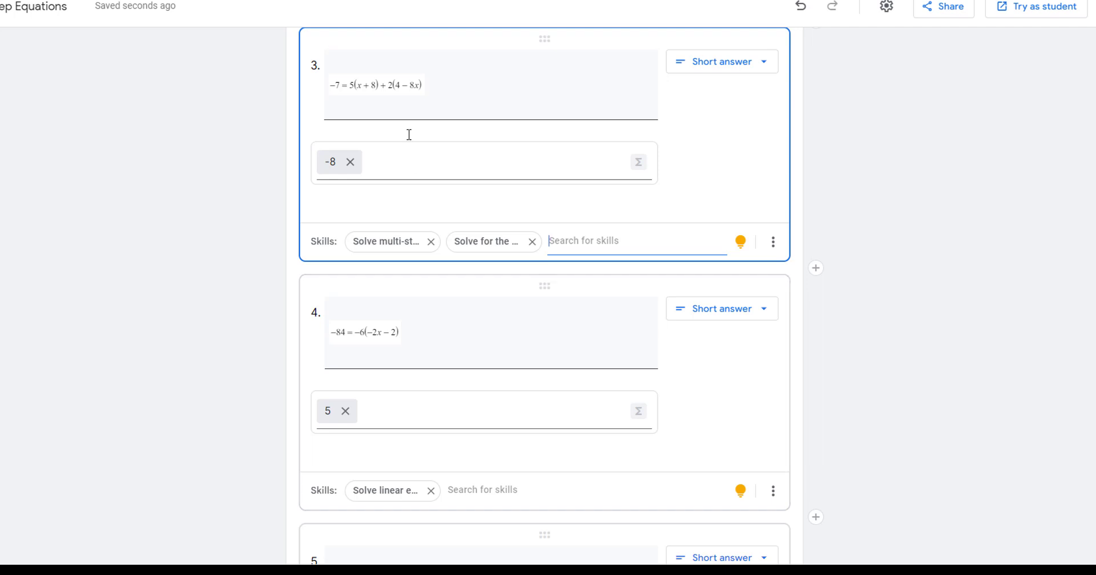
# - Look over the tagged questions, then preview the practice set as a student with the introductory notice dismissed
pyautogui.scroll(-8, 557, 285)
pyautogui.scroll(-7, 557, 285)
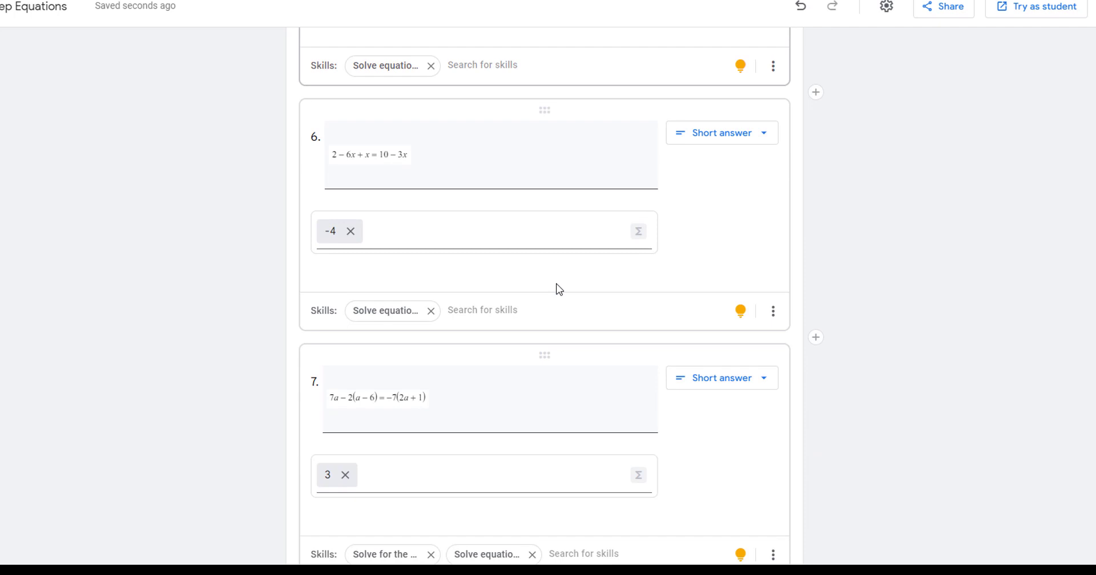
pyautogui.scroll(9, 558, 279)
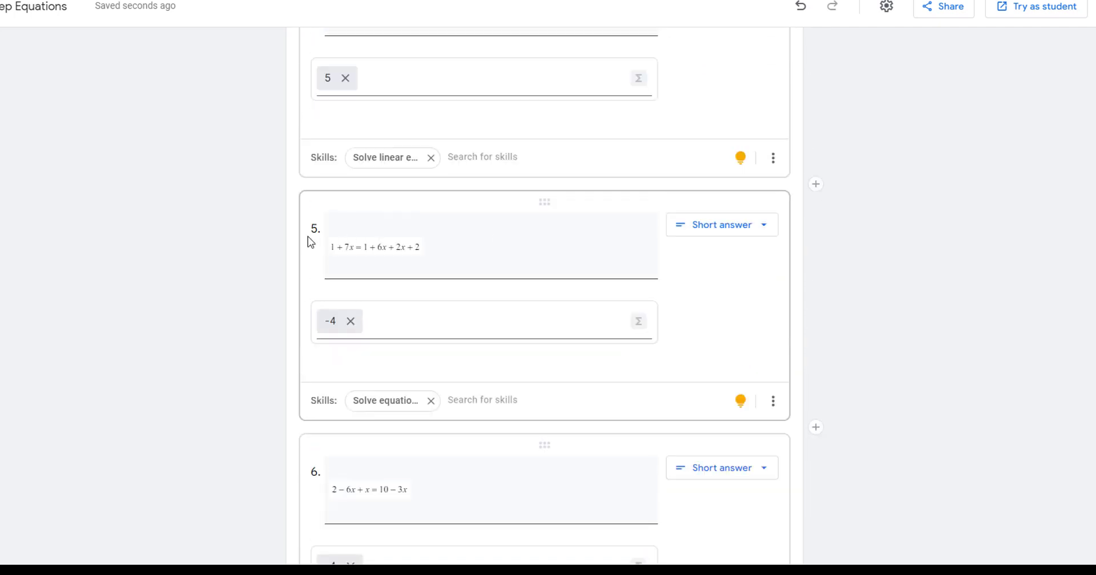
pyautogui.scroll(8, 568, 238)
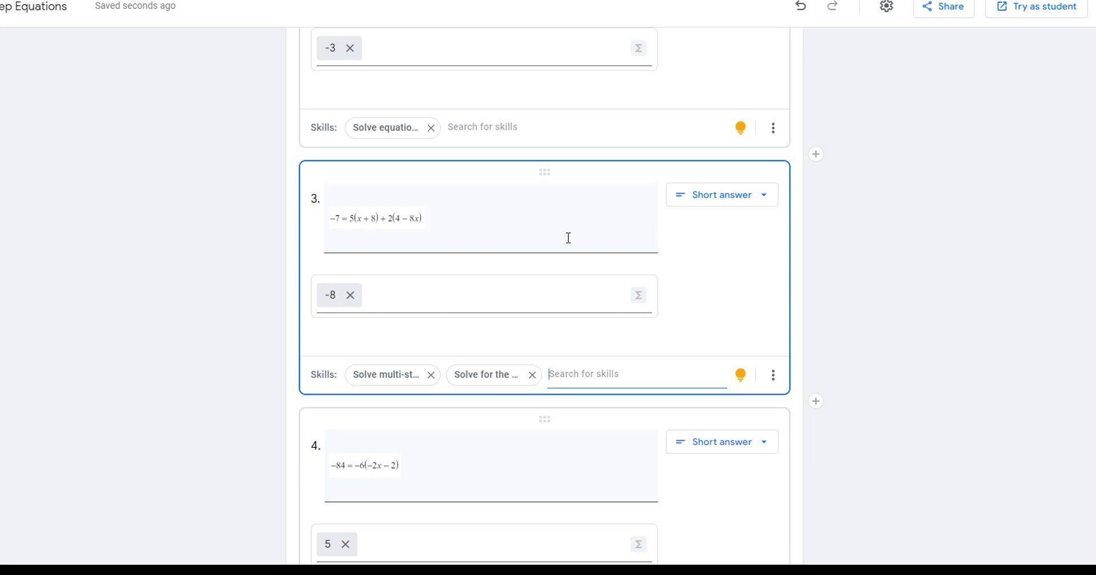
pyautogui.scroll(9, 568, 238)
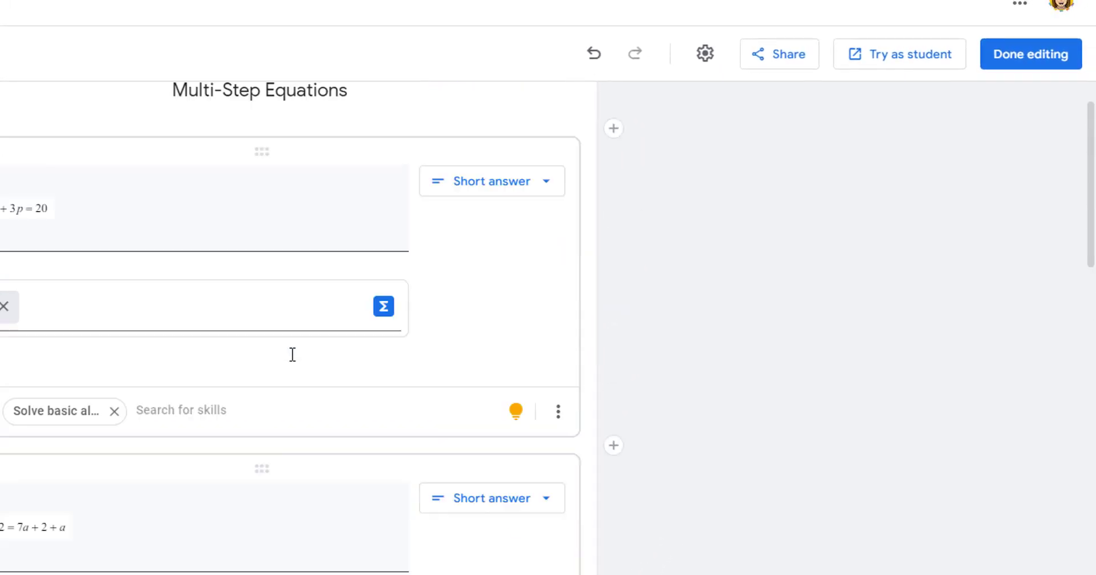
pyautogui.scroll(2, 292, 354)
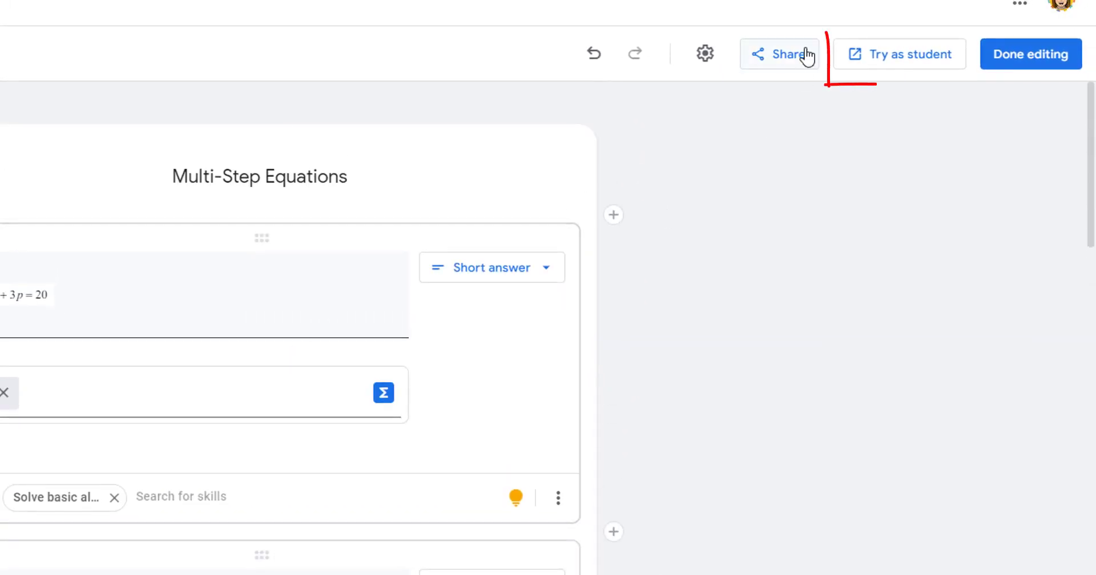
pyautogui.click(900, 57)
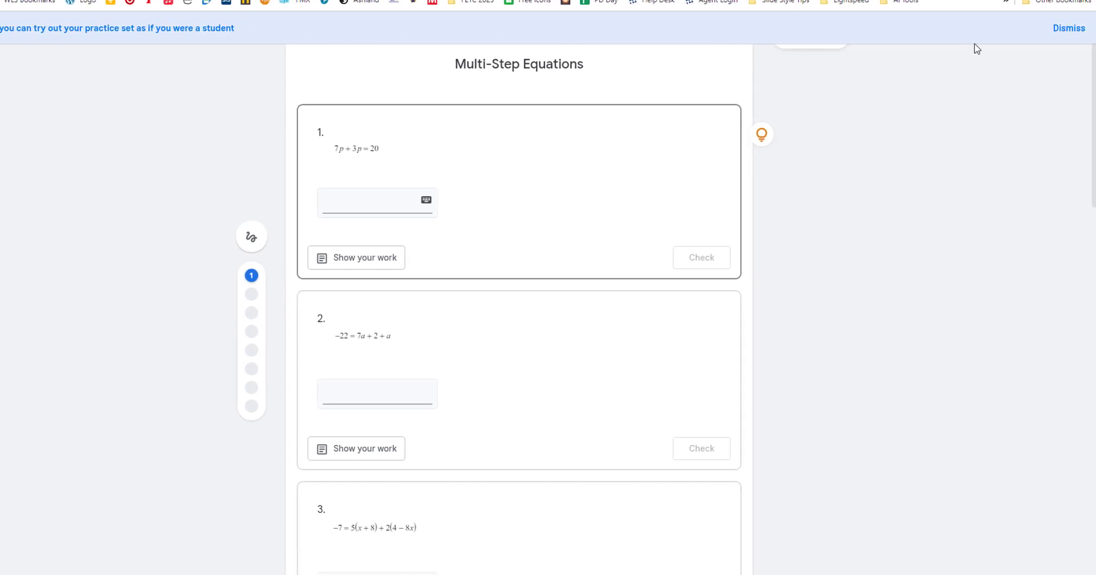
pyautogui.click(1065, 29)
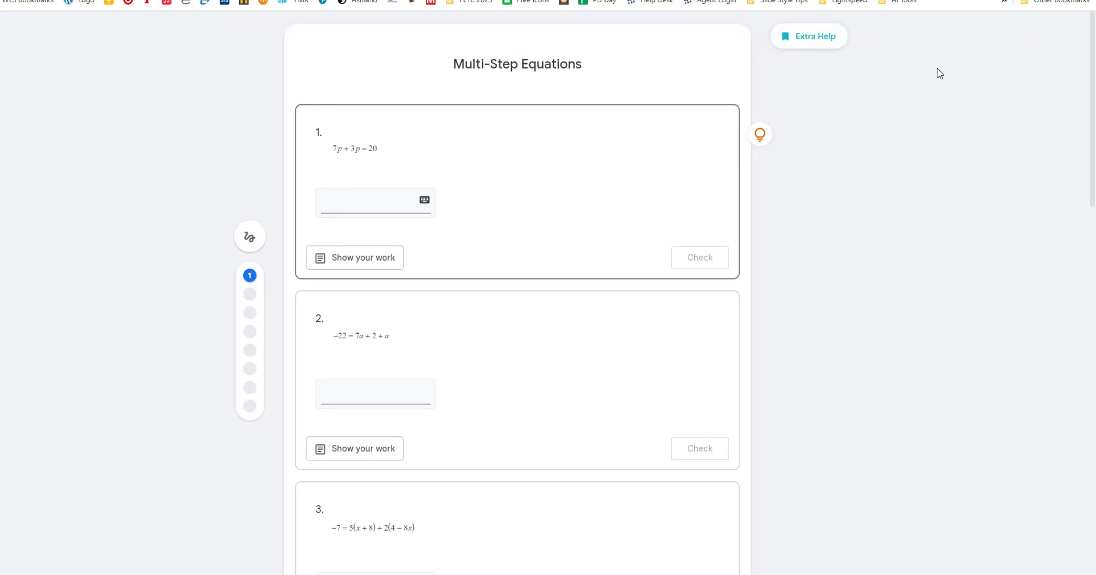
# - Open the work area for question 1 and turn on handwriting with the pen selected
pyautogui.click(369, 204)
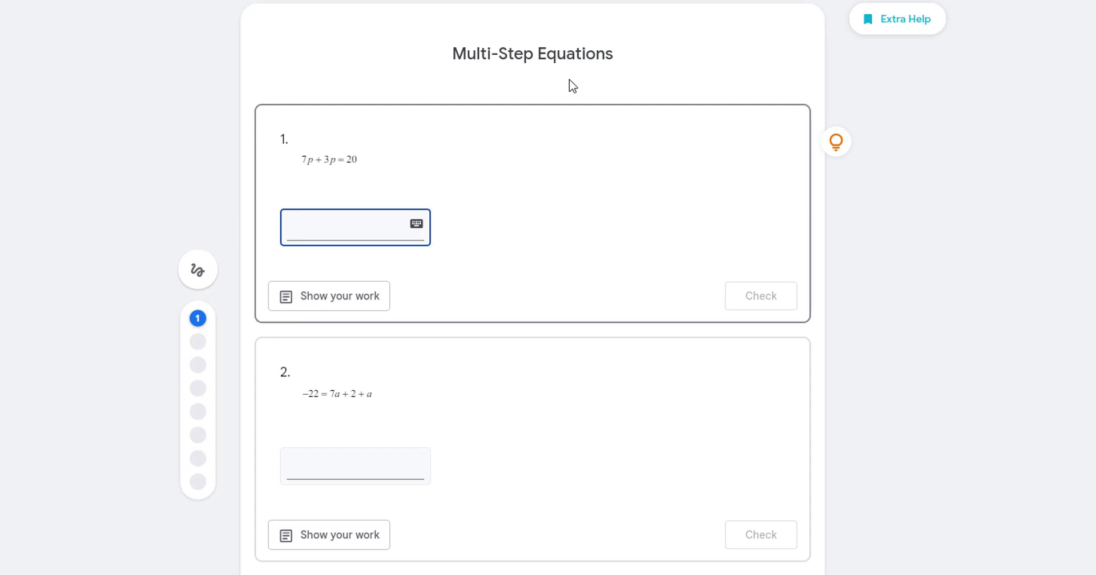
pyautogui.click(337, 300)
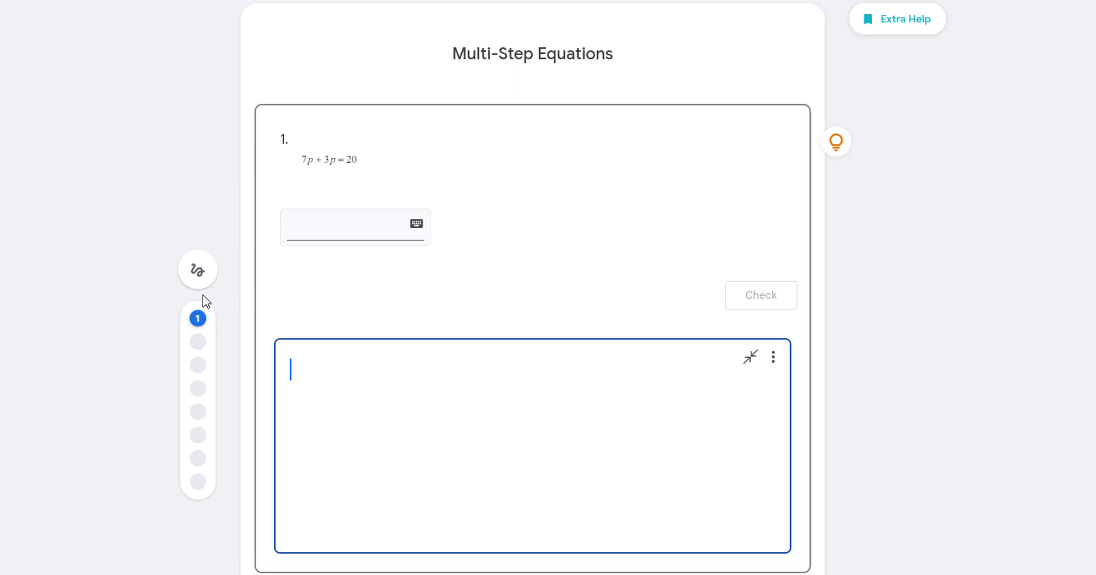
pyautogui.click(198, 275)
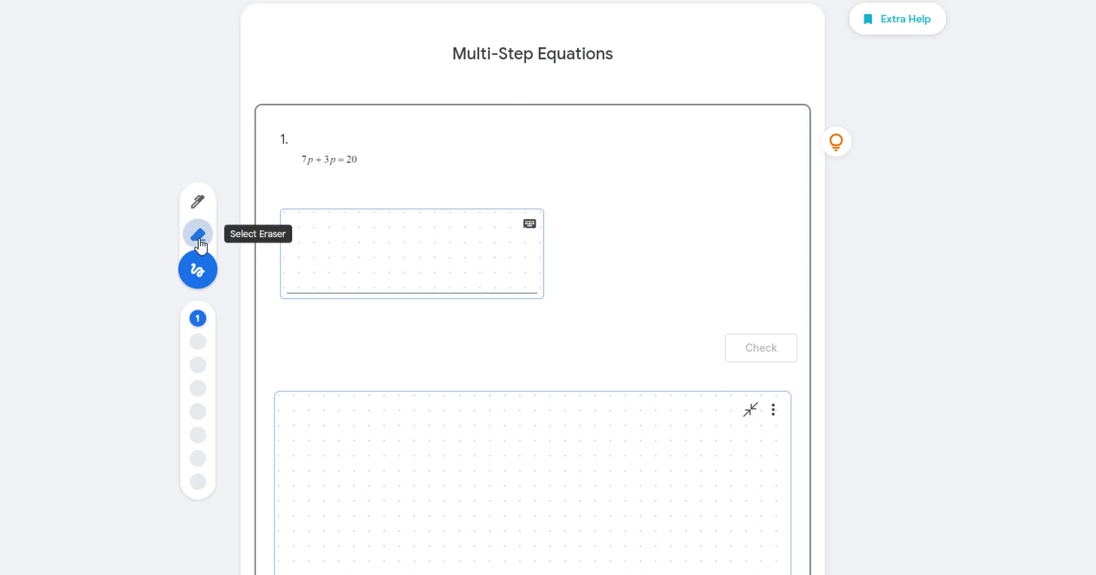
pyautogui.click(198, 203)
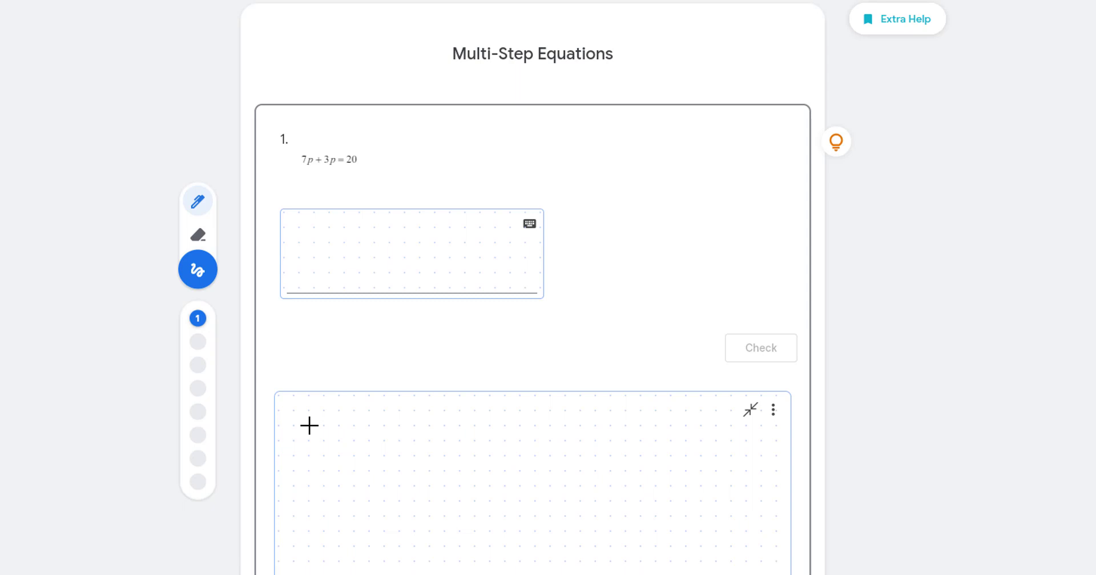
# - Handwrite the solution to question 1 in its work area: 10p = 20, both sides divided by 10, with 2 as the result
pyautogui.moveTo(309, 426)
pyautogui.mouseDown()
pyautogui.moveTo(309, 448)
pyautogui.moveTo(314, 434)
pyautogui.moveTo(345, 437)
pyautogui.moveTo(359, 468)
pyautogui.mouseUp()
pyautogui.moveTo(354, 440)
pyautogui.mouseDown()
pyautogui.moveTo(355, 450)
pyautogui.moveTo(429, 438)
pyautogui.mouseUp()
pyautogui.moveTo(391, 445)
pyautogui.mouseDown()
pyautogui.moveTo(474, 456)
pyautogui.moveTo(501, 429)
pyautogui.mouseUp()
pyautogui.moveTo(354, 451)
pyautogui.mouseDown()
pyautogui.moveTo(313, 453)
pyautogui.moveTo(313, 495)
pyautogui.mouseUp()
pyautogui.moveTo(337, 464); pyautogui.dragTo(335, 465)
pyautogui.moveTo(349, 418); pyautogui.dragTo(313, 494)
pyautogui.moveTo(416, 479); pyautogui.dragTo(528, 478)
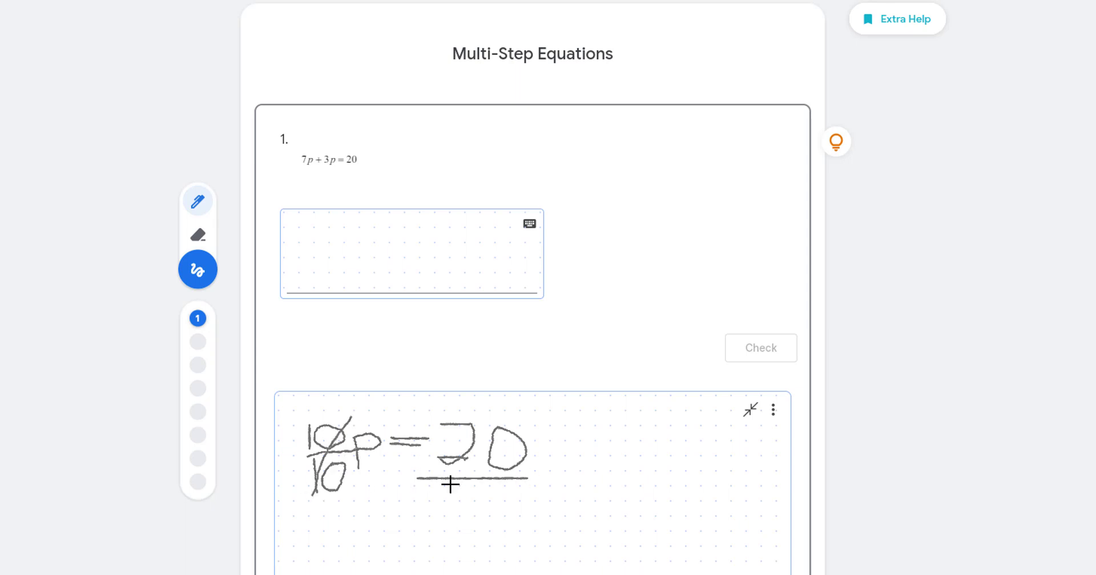
pyautogui.moveTo(450, 485); pyautogui.dragTo(449, 517)
pyautogui.moveTo(485, 496); pyautogui.dragTo(482, 497)
pyautogui.moveTo(506, 411); pyautogui.dragTo(496, 524)
pyautogui.moveTo(357, 565); pyautogui.dragTo(381, 574)
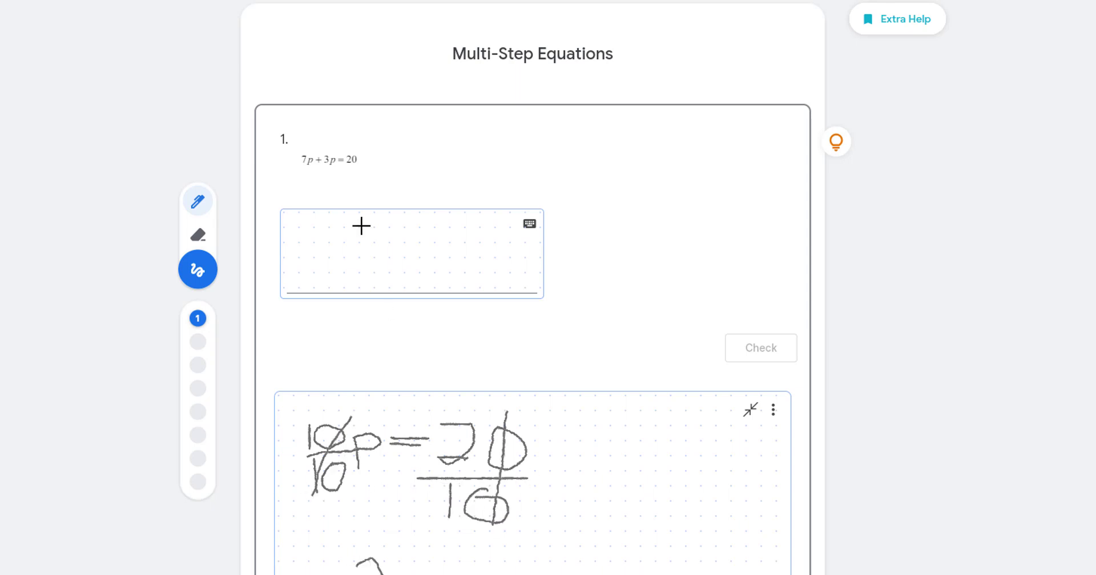
# - Handwrite 2 as the answer to question 1 and check it
pyautogui.scroll(-1, 362, 226)
pyautogui.moveTo(371, 158)
pyautogui.mouseDown()
pyautogui.moveTo(388, 179)
pyautogui.moveTo(368, 184)
pyautogui.moveTo(401, 195)
pyautogui.mouseUp()
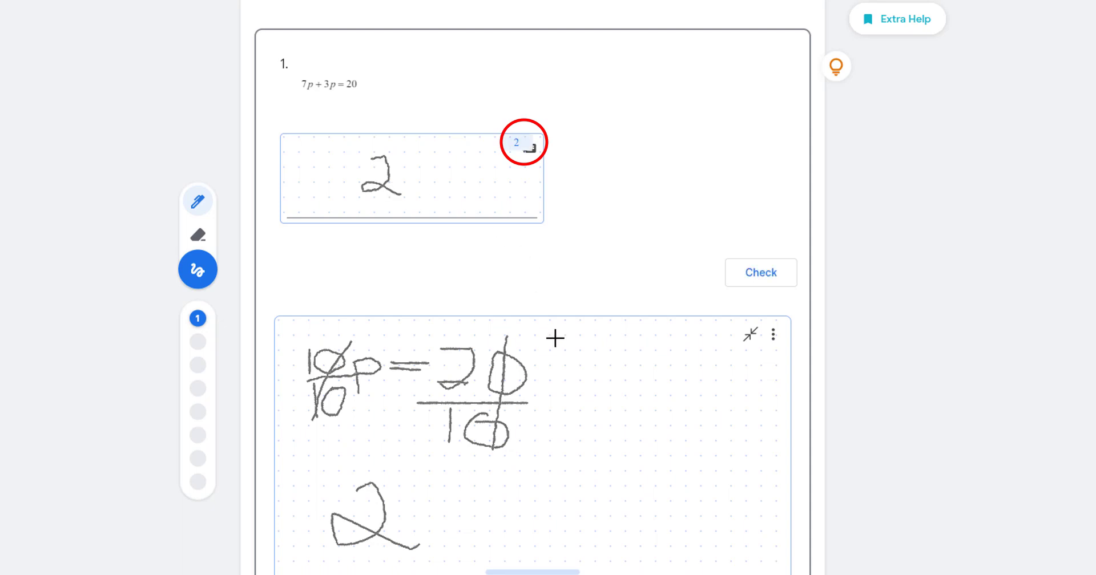
pyautogui.click(759, 285)
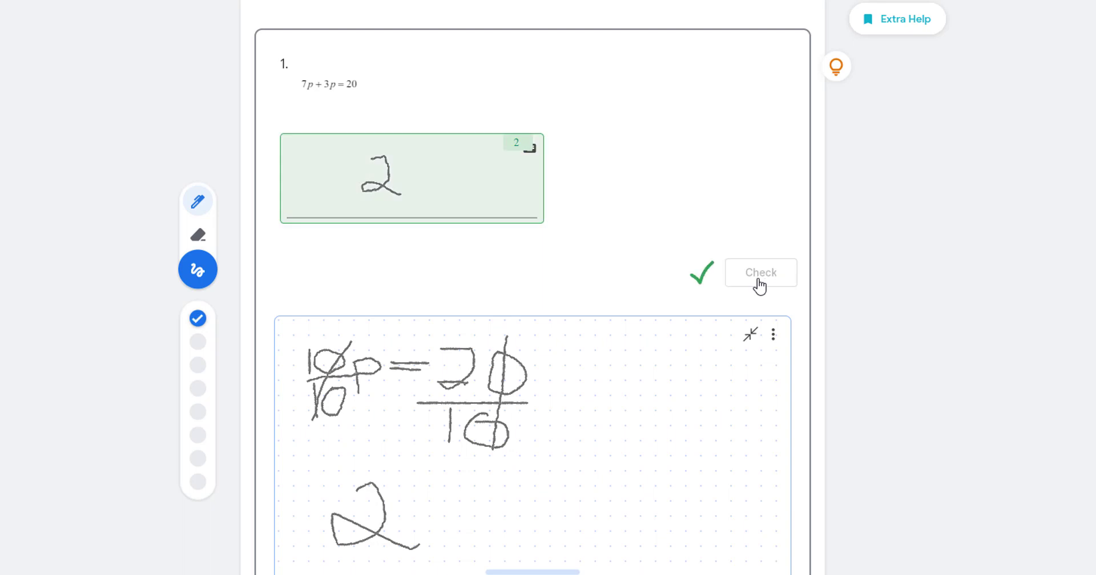
# - Check a handwritten answer of 3 for question 2, with scribbled work added, and open the question's hint
pyautogui.scroll(-6, 590, 252)
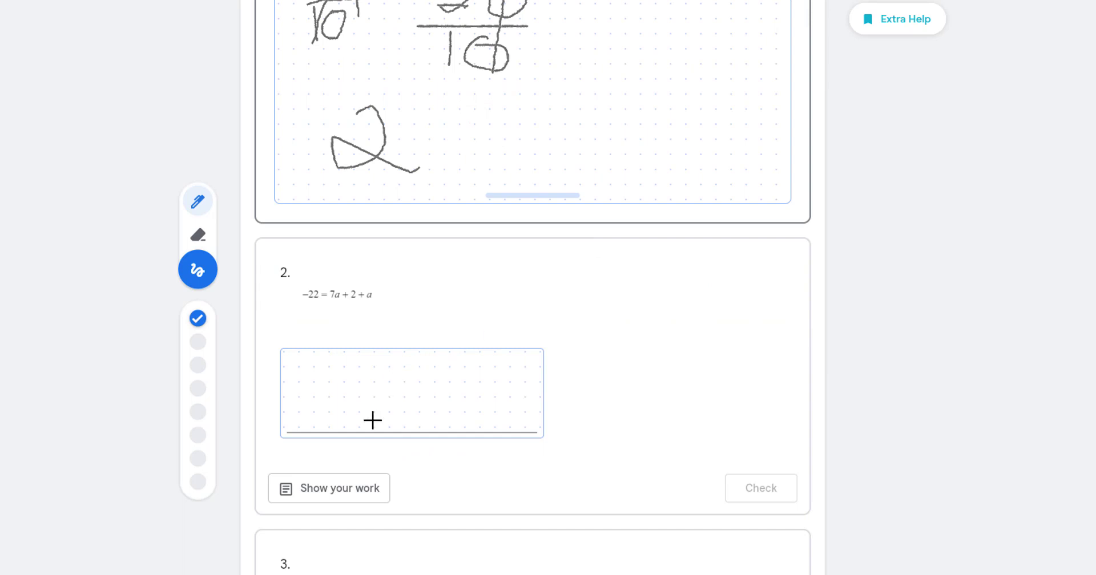
pyautogui.click(340, 492)
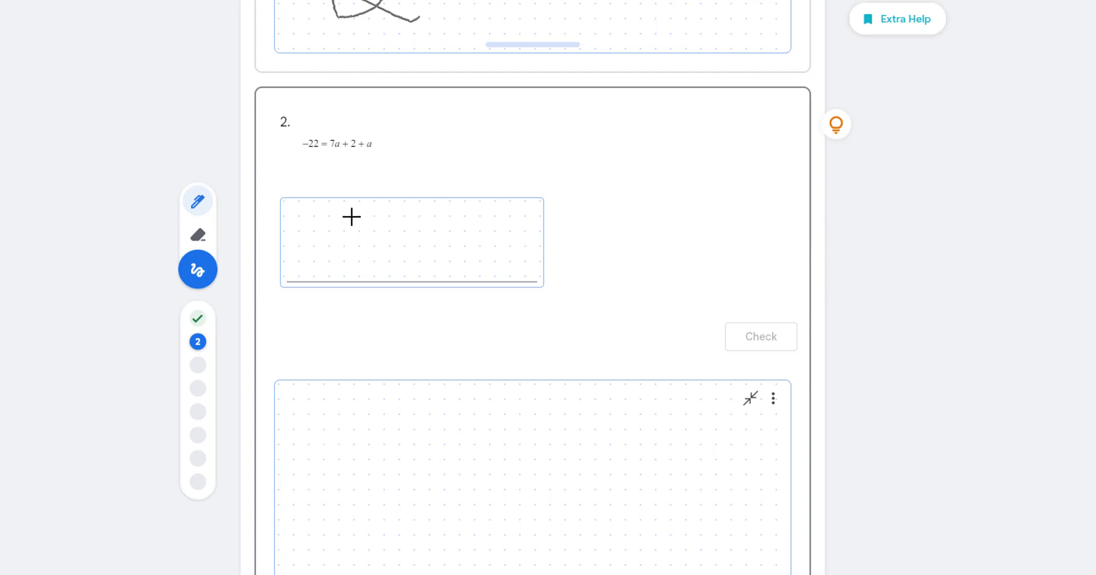
pyautogui.moveTo(352, 216)
pyautogui.mouseDown()
pyautogui.moveTo(372, 225)
pyautogui.moveTo(348, 255)
pyautogui.mouseUp()
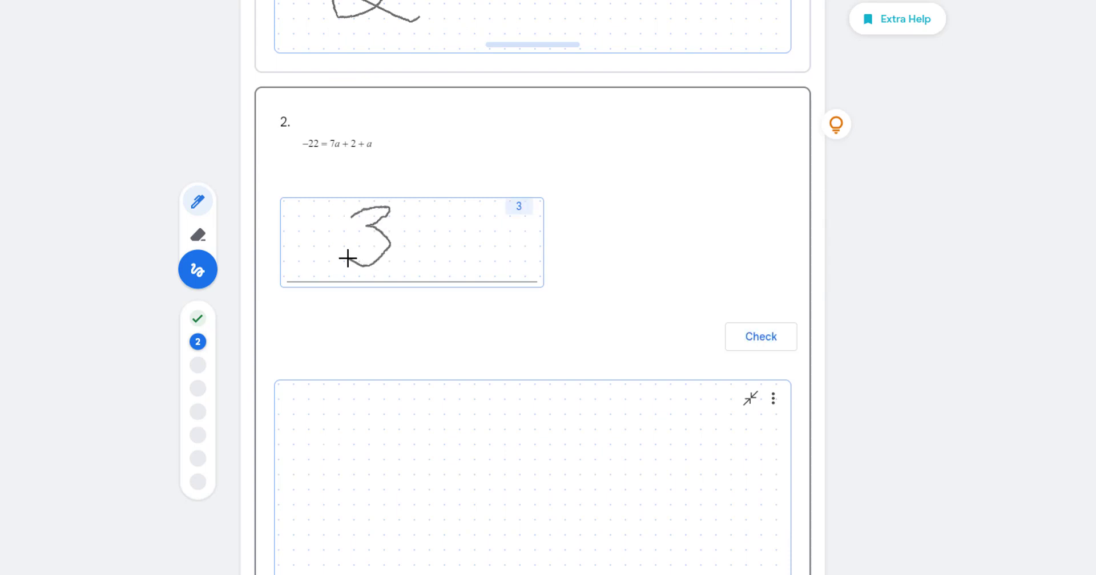
pyautogui.moveTo(457, 454); pyautogui.dragTo(638, 486)
pyautogui.click(757, 341)
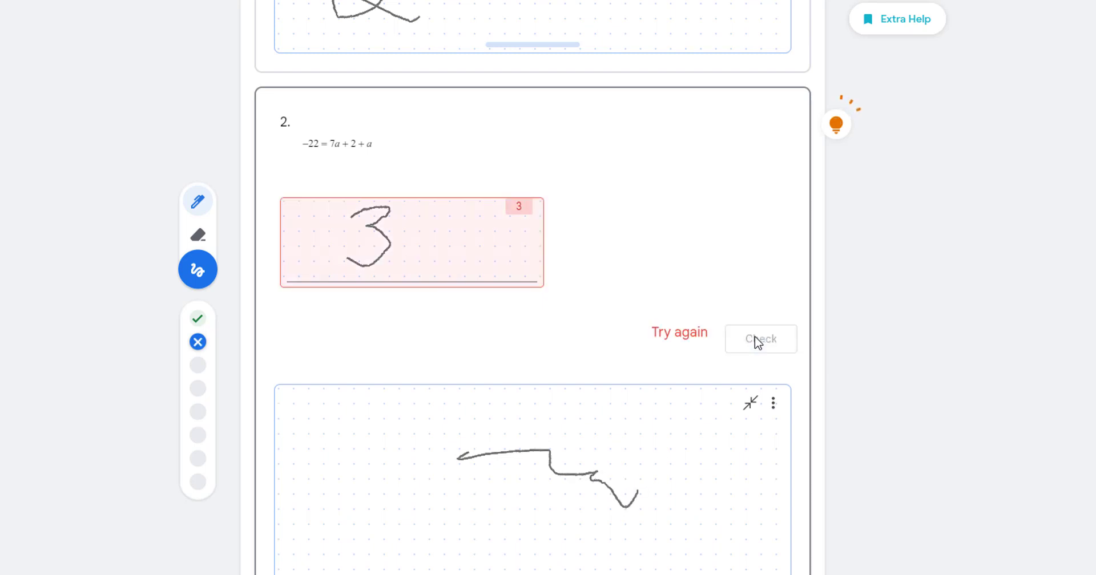
pyautogui.click(836, 127)
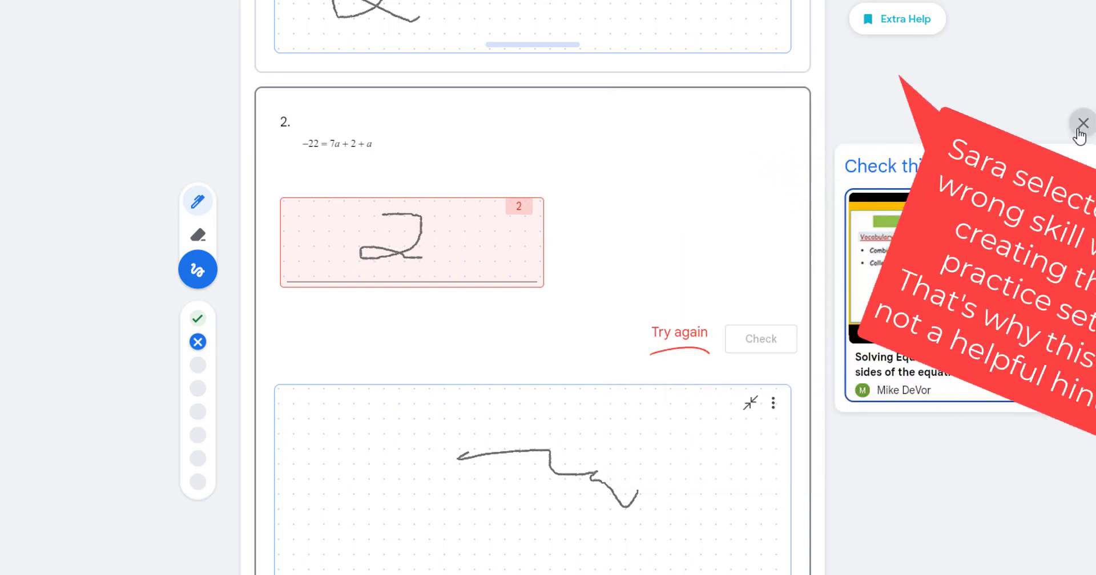
# - Enter 1 as the answer to question 8, check it, and open the question's hint
pyautogui.click(875, 329)
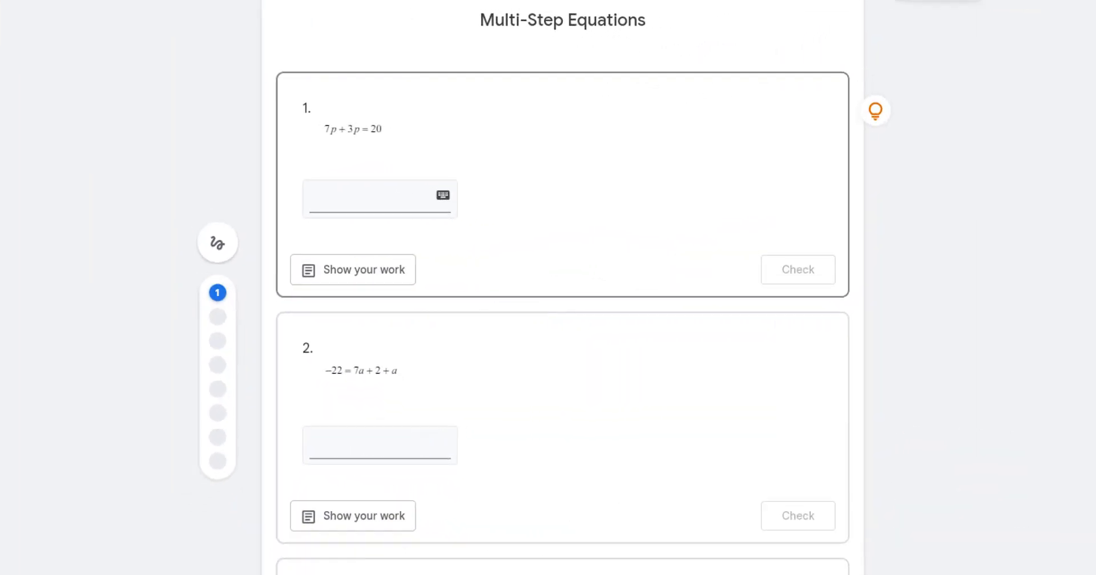
pyautogui.scroll(-20, 562, 290)
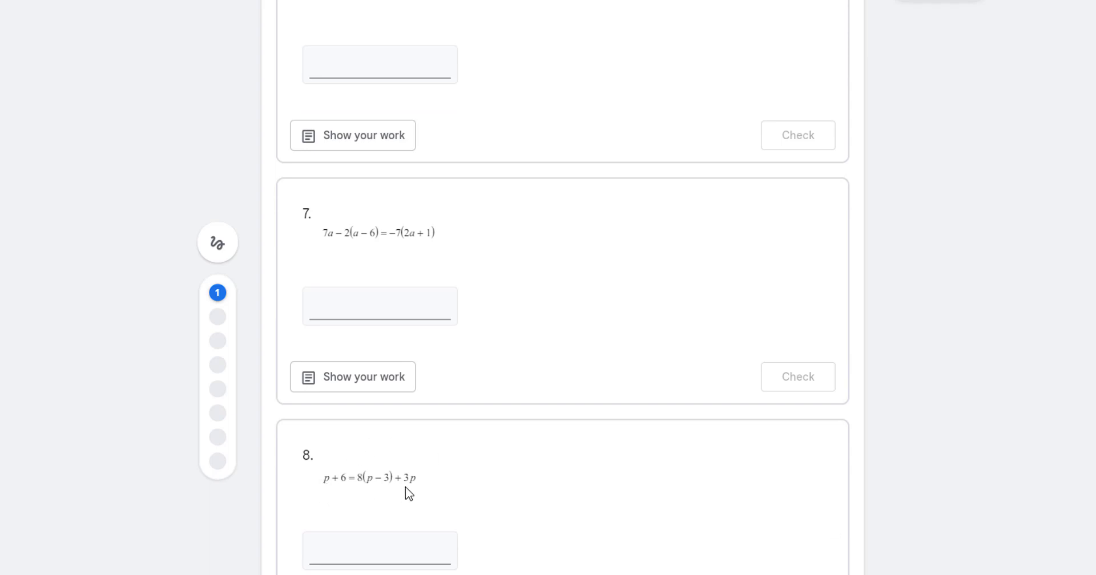
pyautogui.scroll(-2, 407, 496)
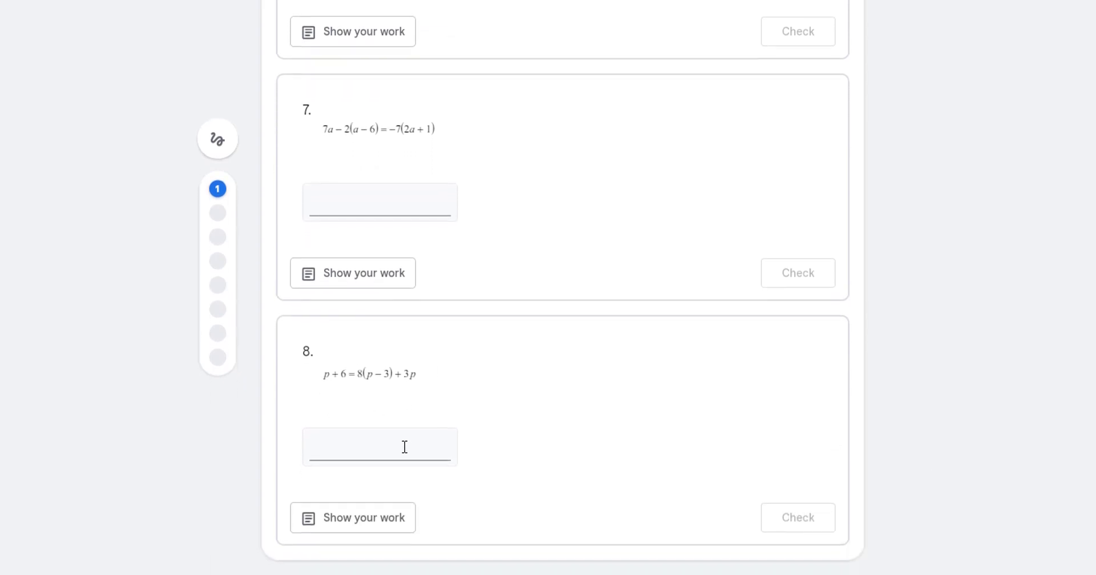
pyautogui.click(404, 446)
pyautogui.write('1')
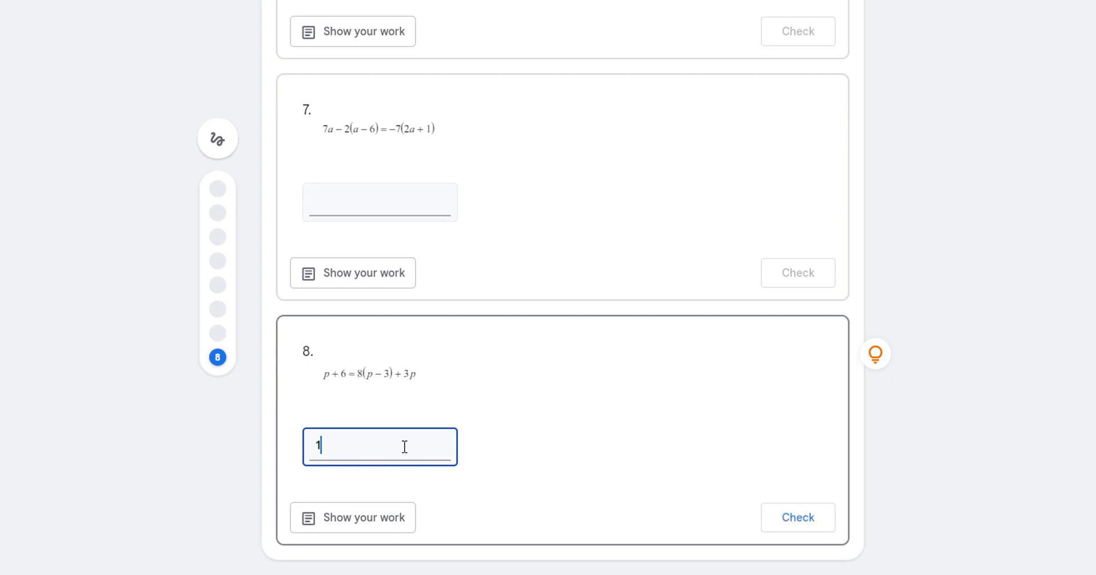
pyautogui.click(791, 520)
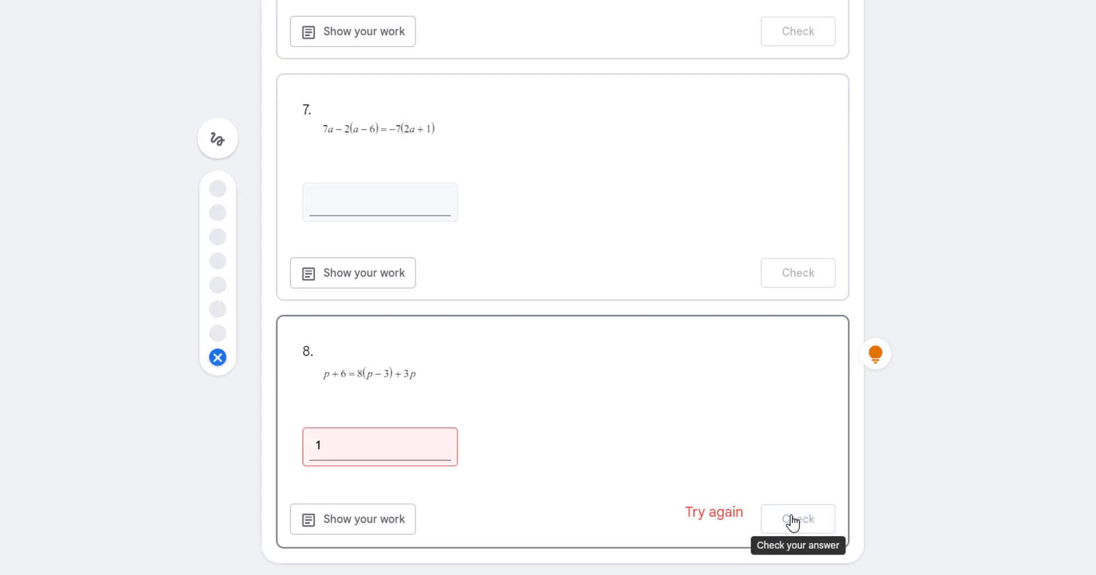
pyautogui.click(876, 357)
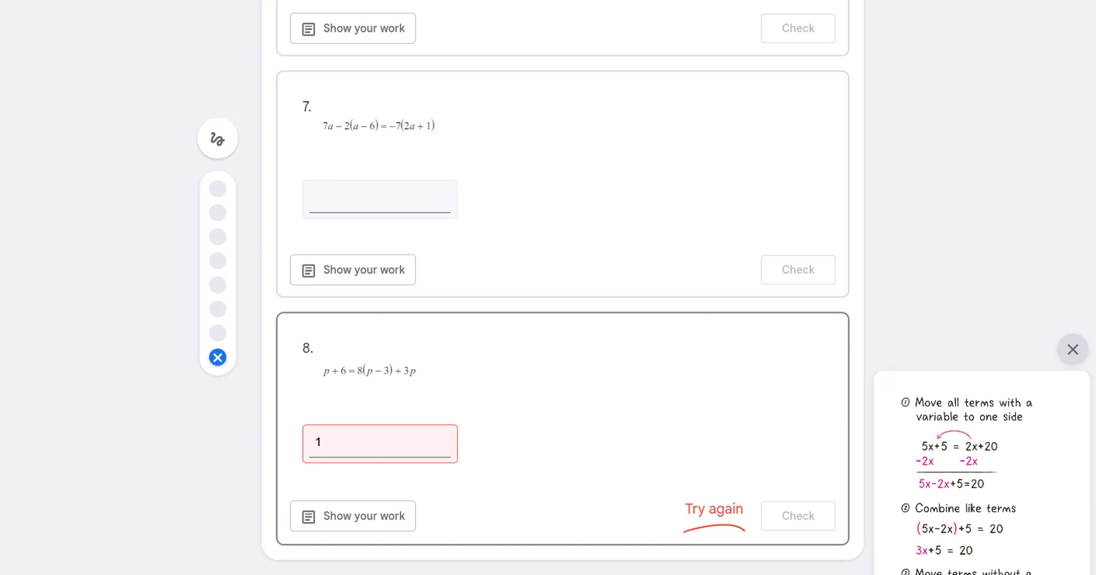
# - Move the hint card clear of the questions, change the answer to question 8 to -1, and check it
pyautogui.moveTo(1042, 399); pyautogui.dragTo(1014, 125)
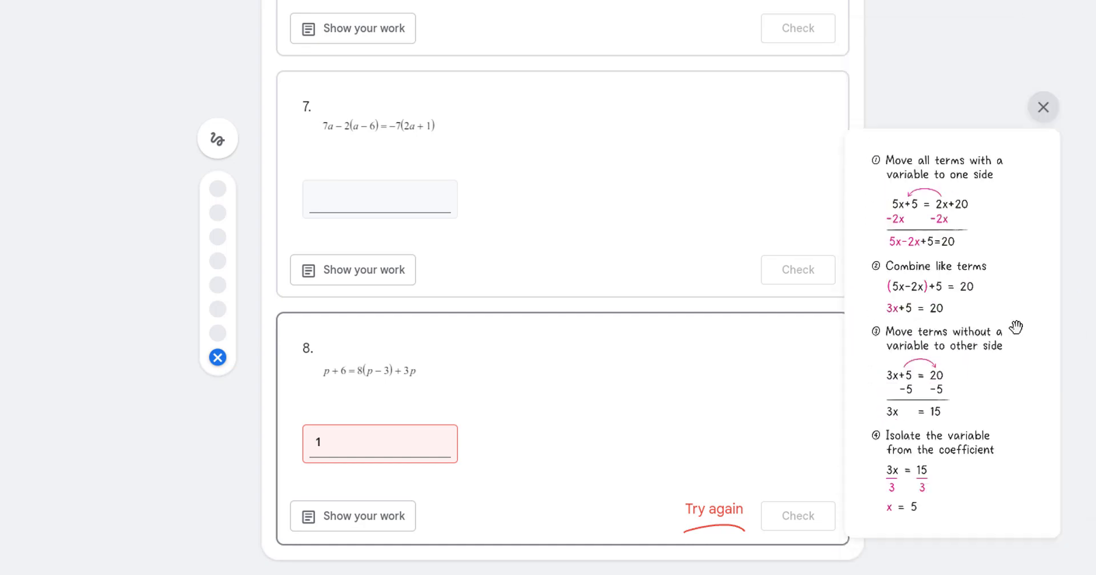
pyautogui.moveTo(1016, 327); pyautogui.dragTo(964, 16)
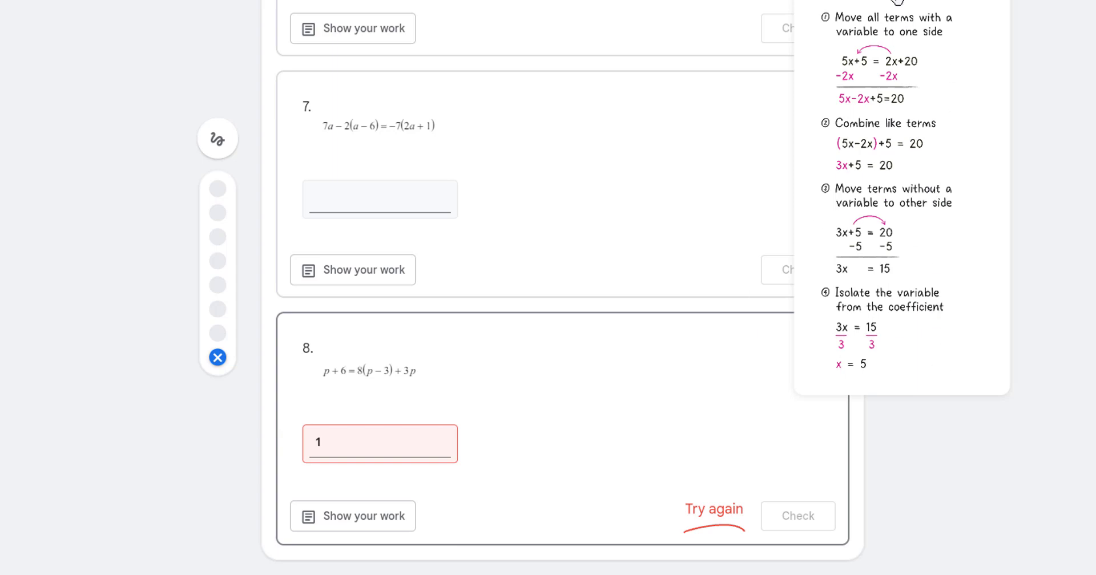
pyautogui.moveTo(897, 1); pyautogui.dragTo(1056, 41)
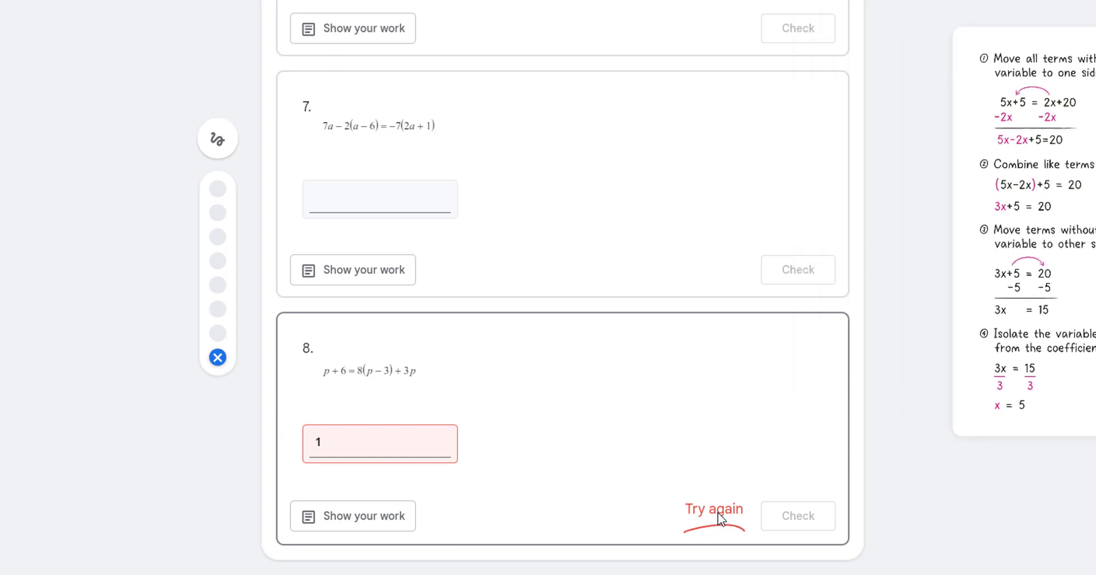
pyautogui.click(323, 441)
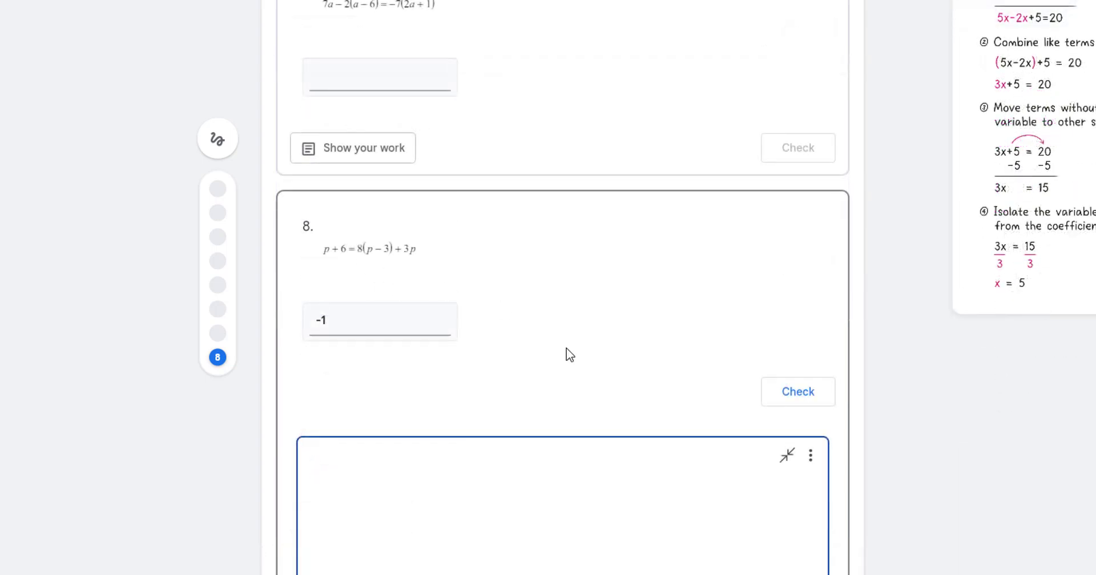
pyautogui.click(787, 398)
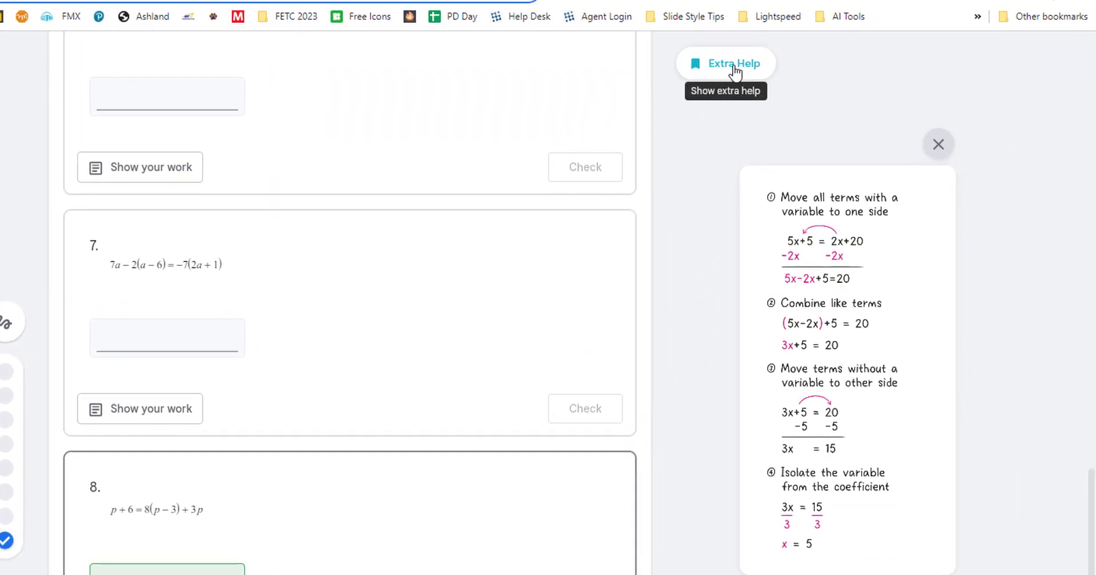
# - Open Extra Help and look through its example cards and equation-solving videos
pyautogui.click(734, 66)
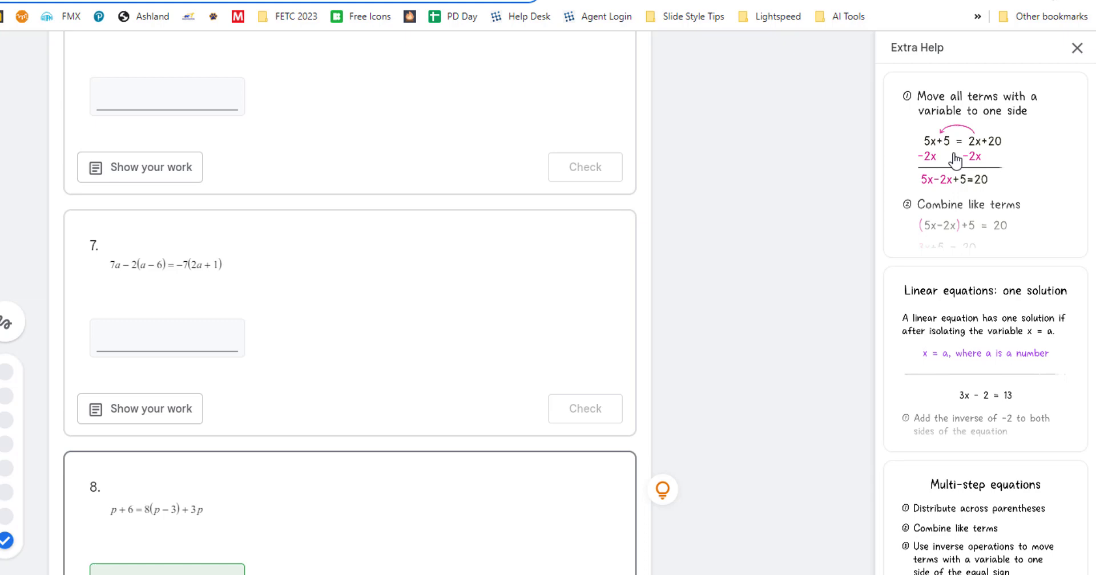
pyautogui.scroll(-1, 950, 425)
pyautogui.scroll(-15, 950, 425)
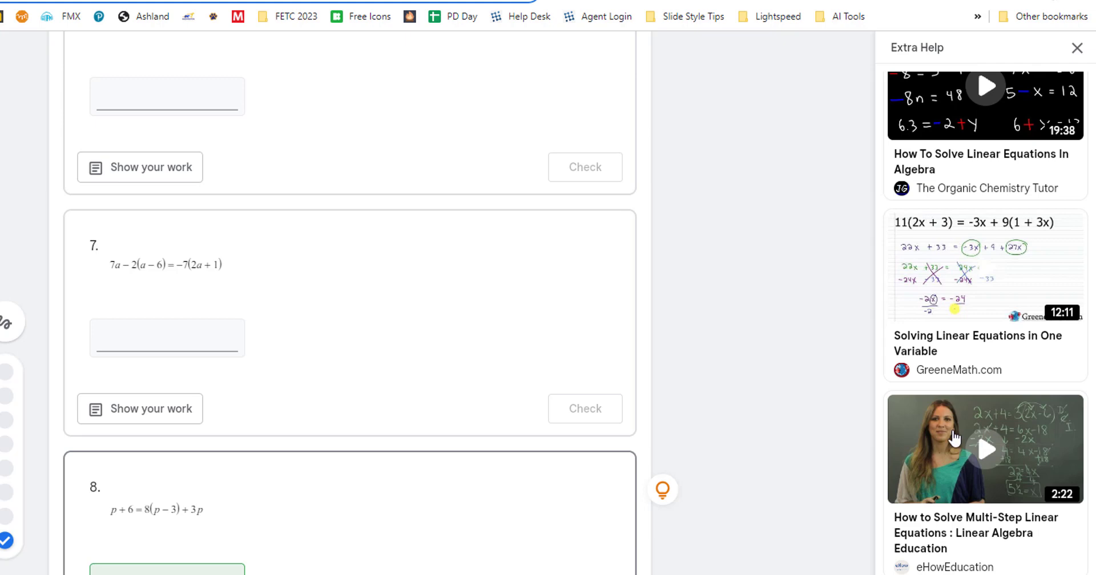
pyautogui.scroll(-7, 950, 432)
pyautogui.scroll(-1, 949, 435)
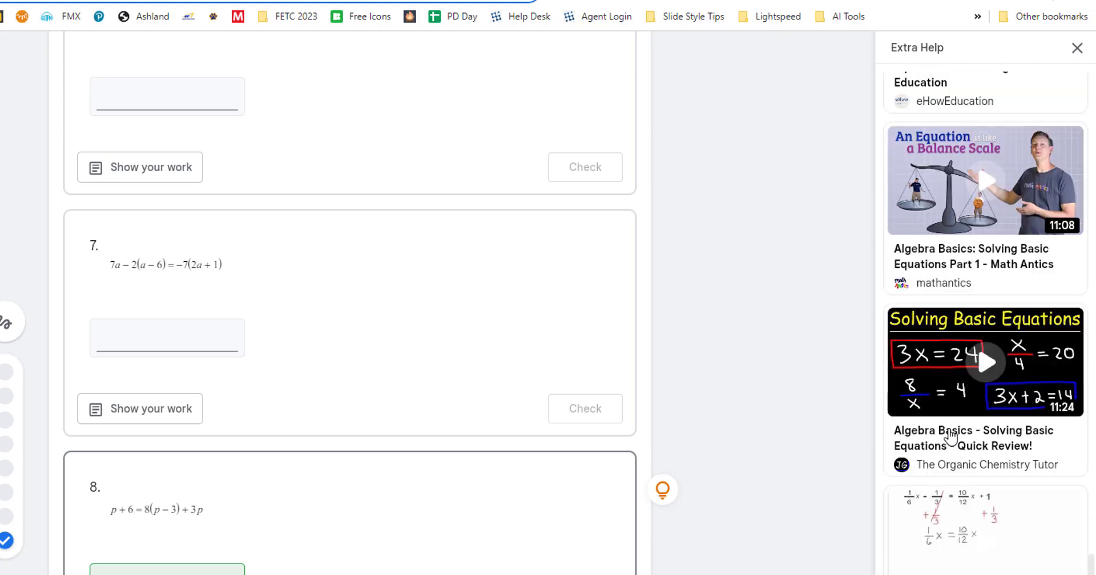
pyautogui.scroll(-2, 949, 433)
pyautogui.scroll(12, 950, 437)
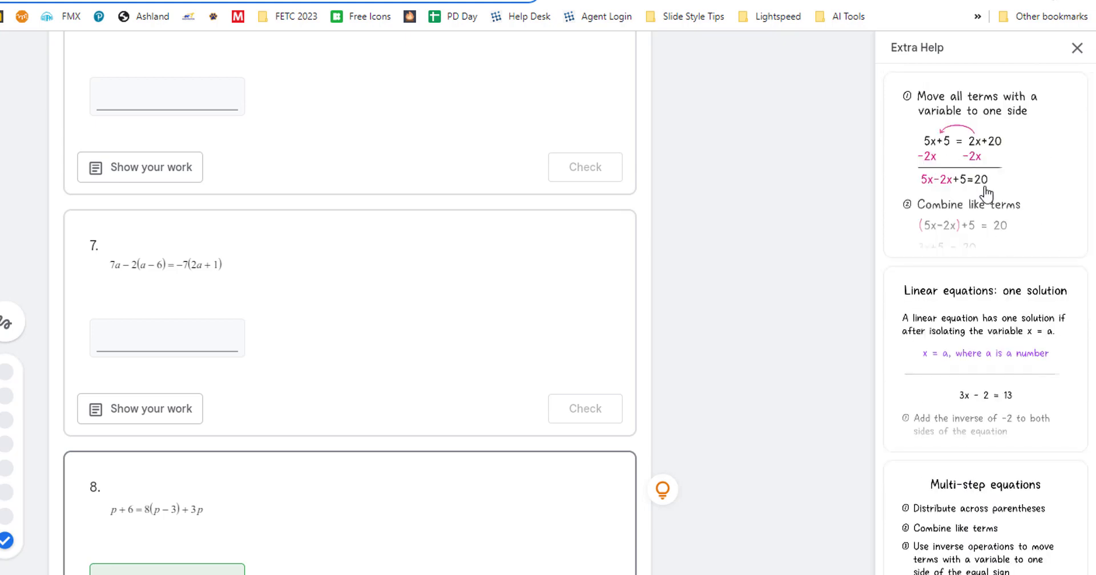
# - View the Extra Help cards on moving variable terms to one side and on linear equations with one solution, closing each
pyautogui.click(954, 103)
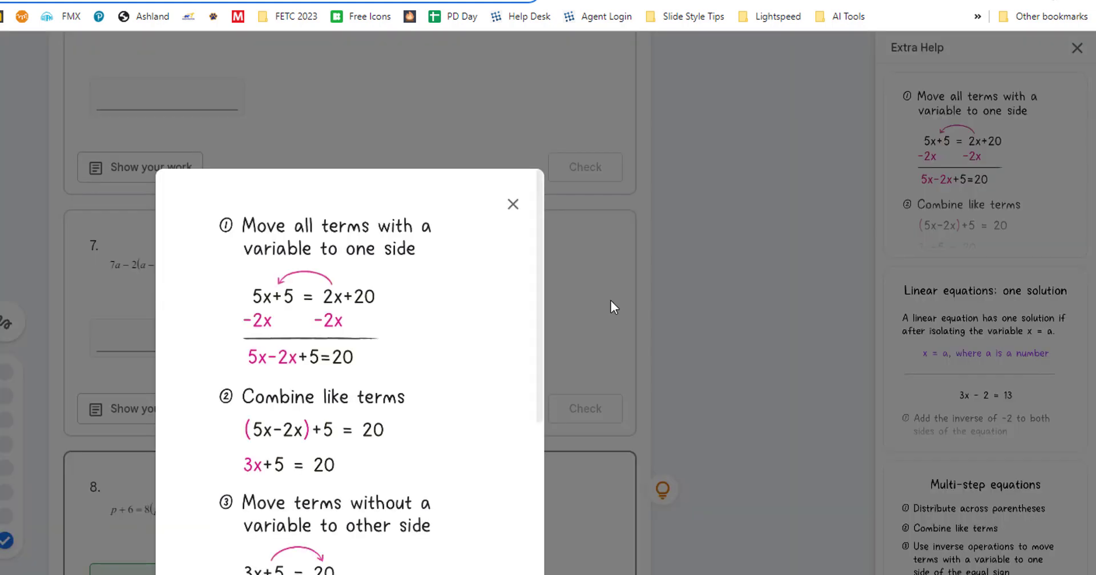
pyautogui.click(512, 204)
pyautogui.click(954, 347)
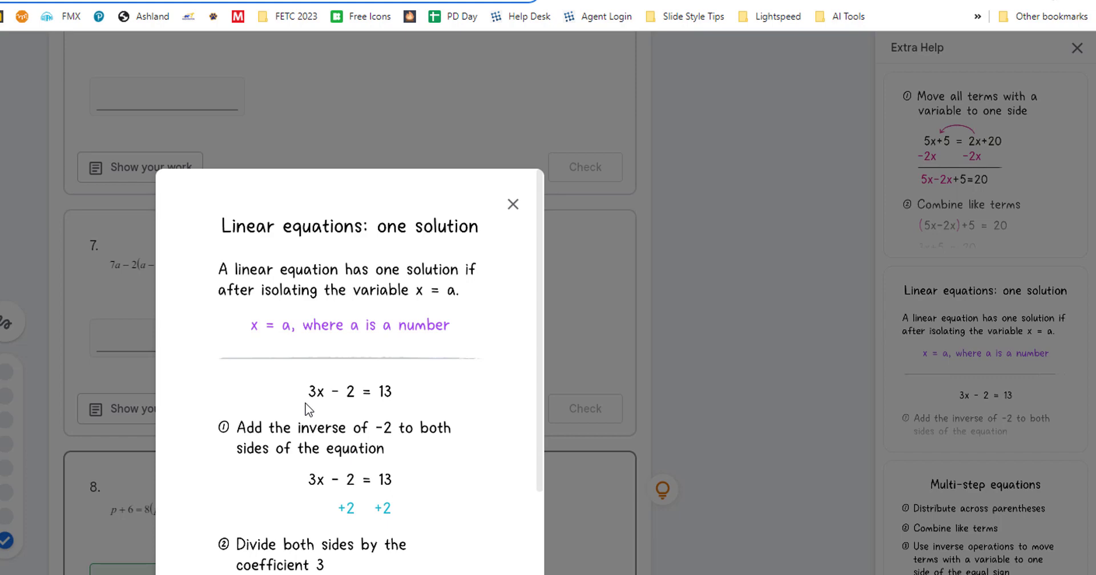
pyautogui.scroll(-2, 305, 411)
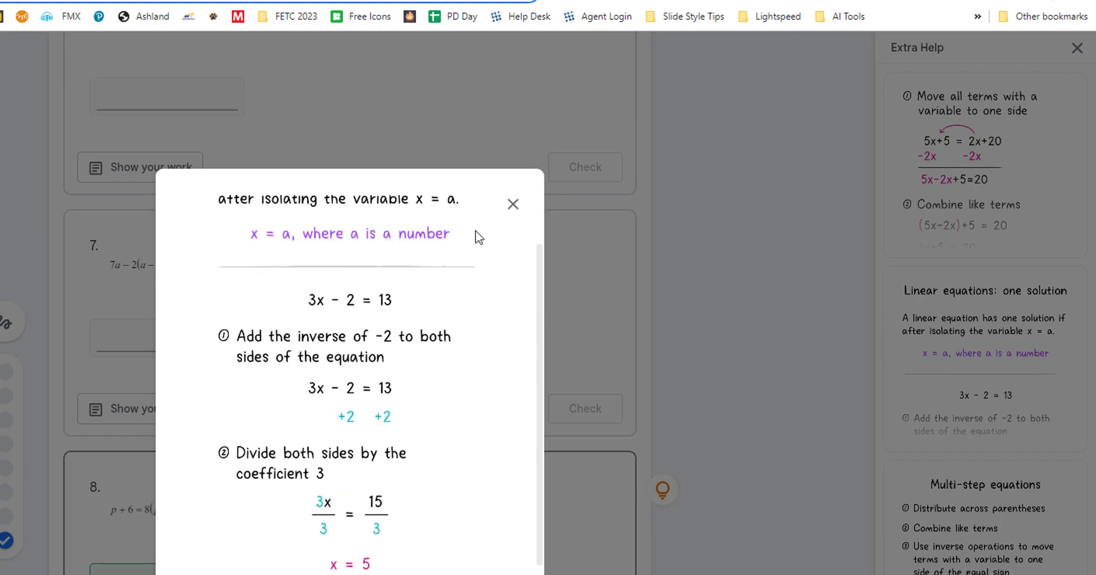
pyautogui.click(512, 204)
pyautogui.scroll(-6, 970, 496)
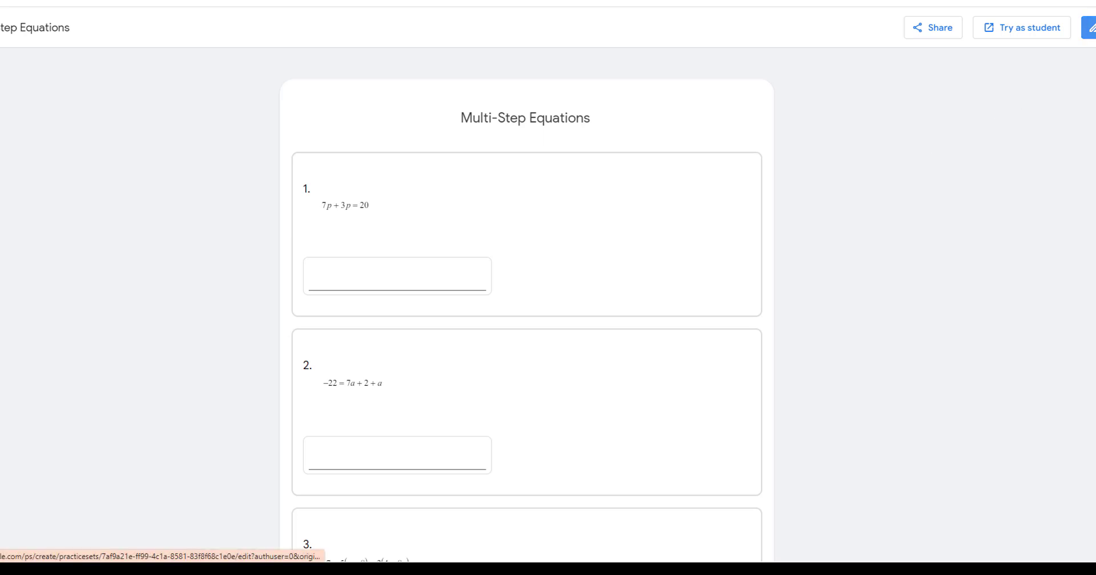
# - Switch the practice set's link sharing off and on again, and copy its link for other teachers
pyautogui.click(1088, 27)
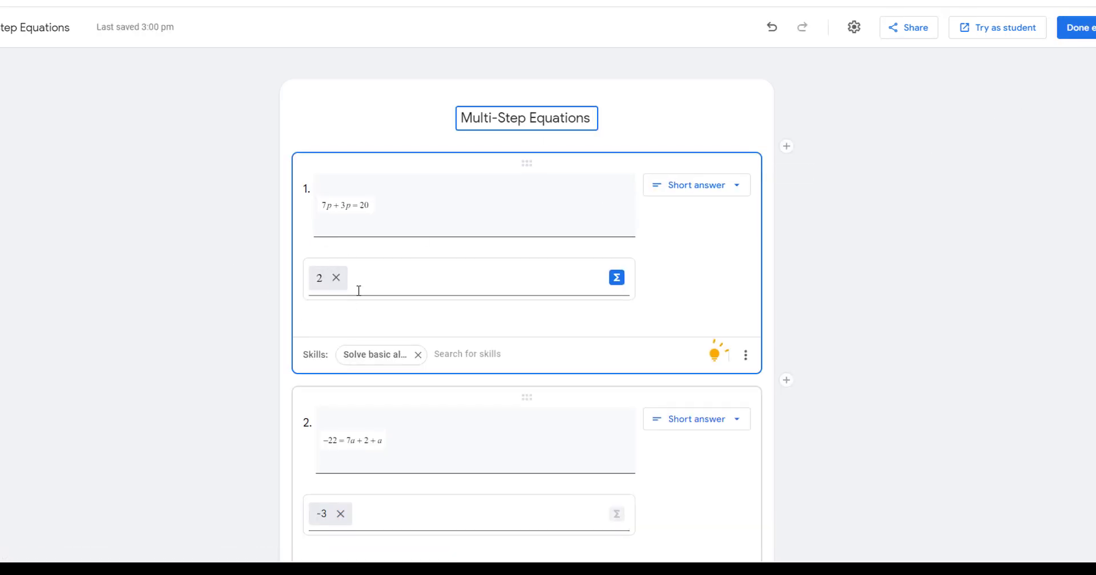
pyautogui.click(1089, 28)
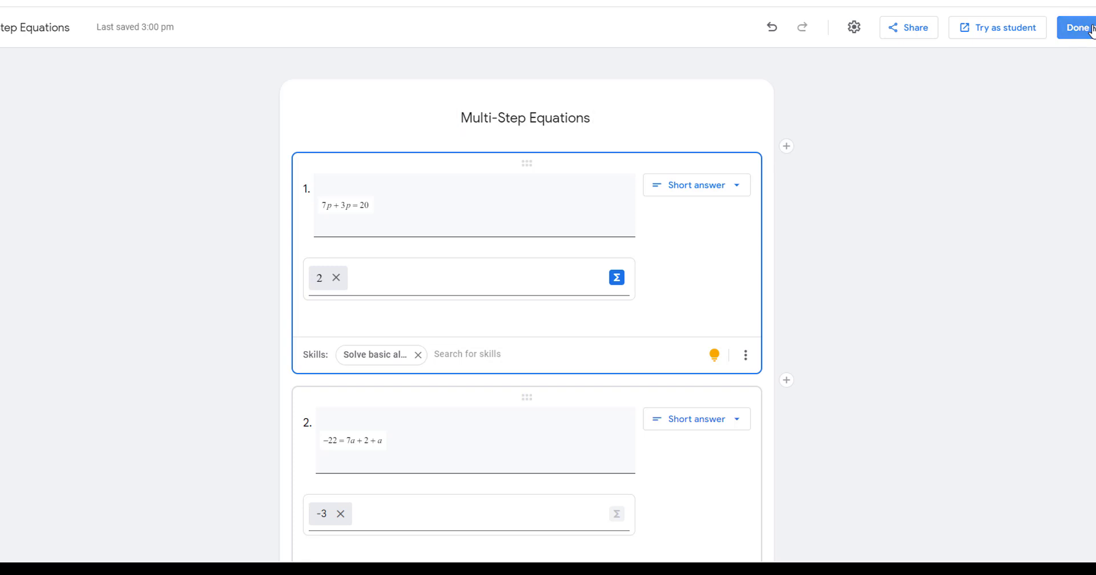
pyautogui.click(933, 30)
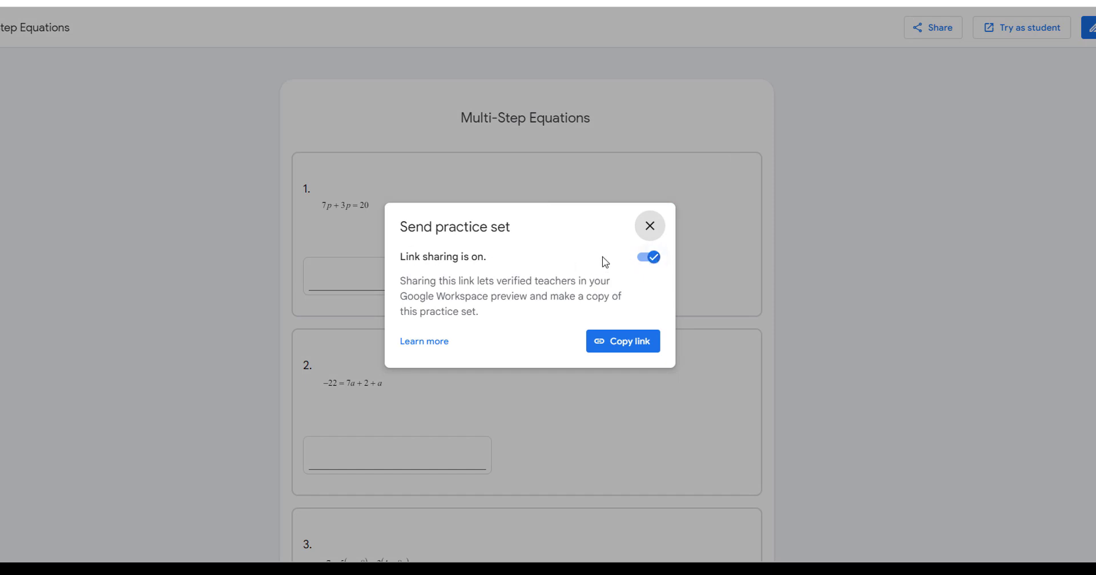
pyautogui.click(650, 258)
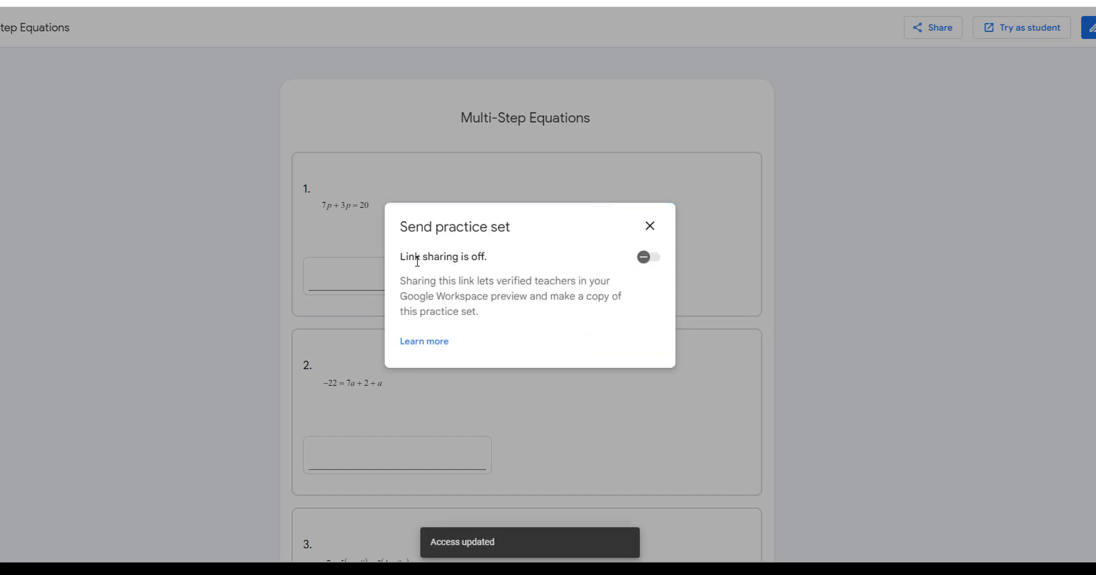
pyautogui.click(648, 258)
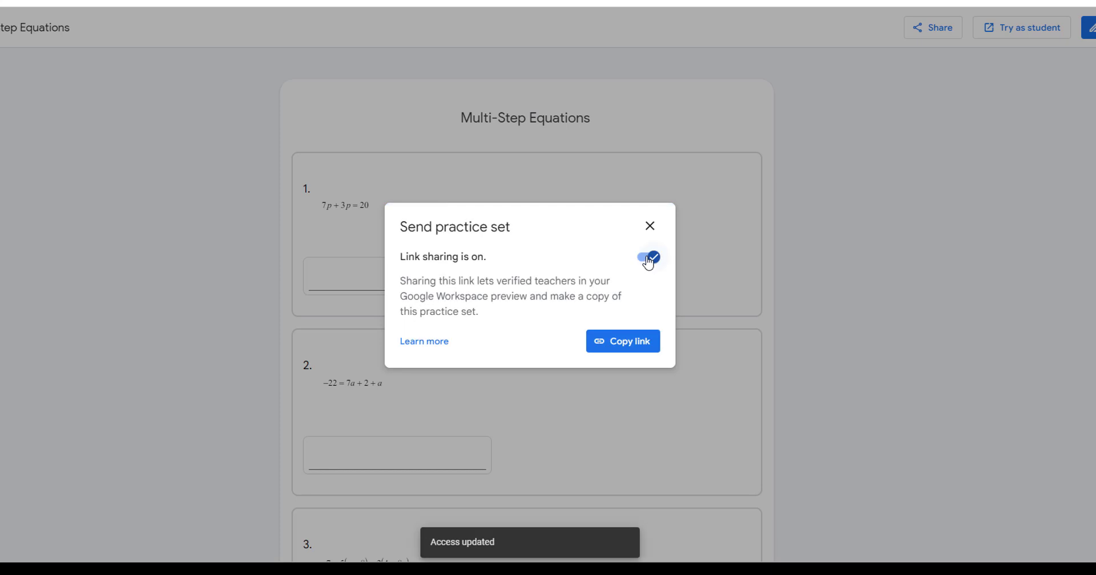
pyautogui.click(623, 342)
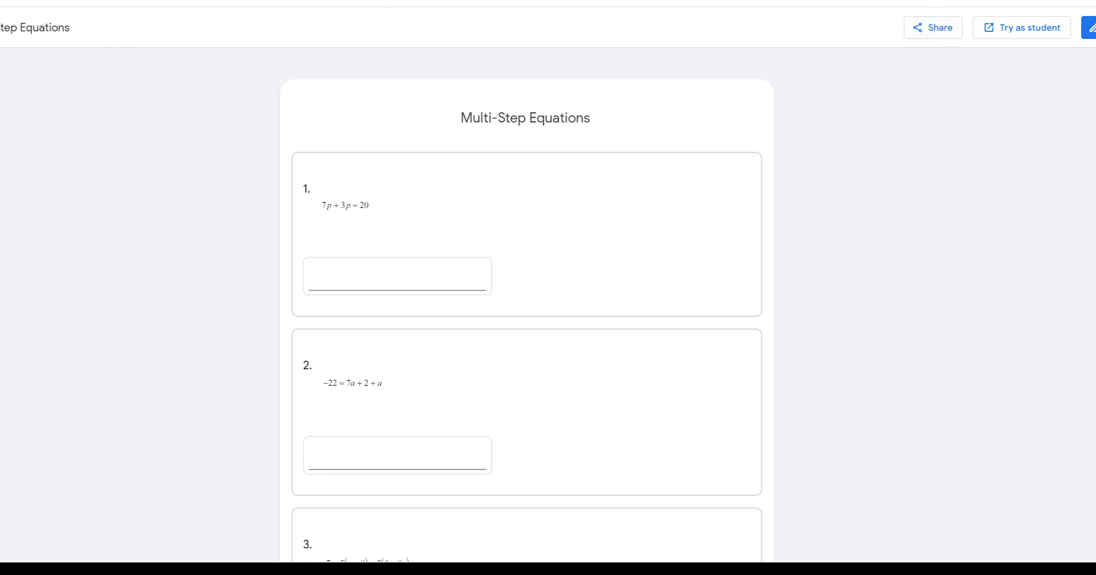
# - Allow equivalent answers in the practice set's autograding settings
pyautogui.click(1088, 27)
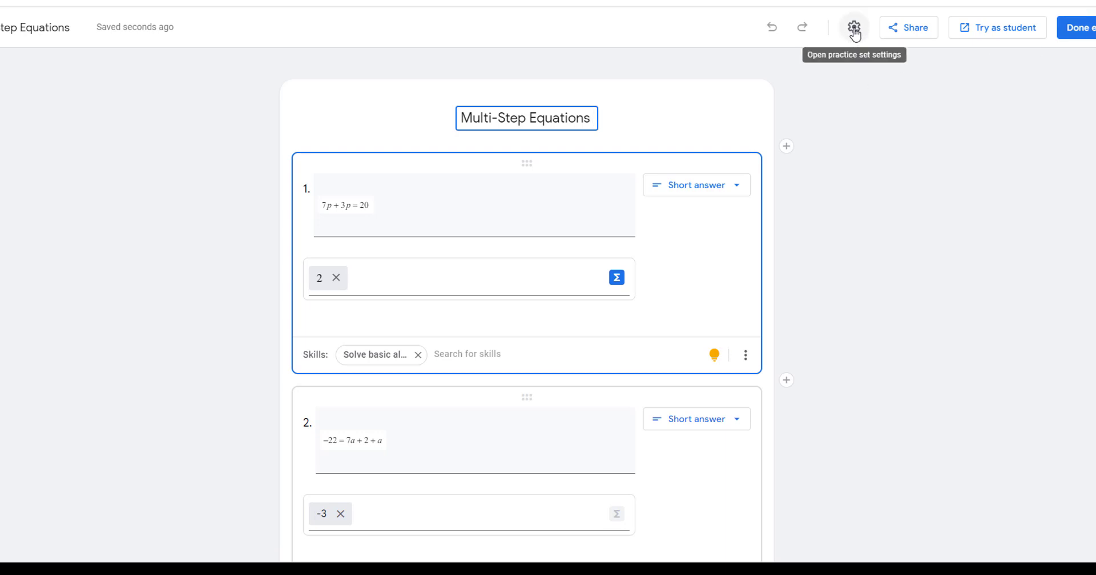
pyautogui.click(855, 29)
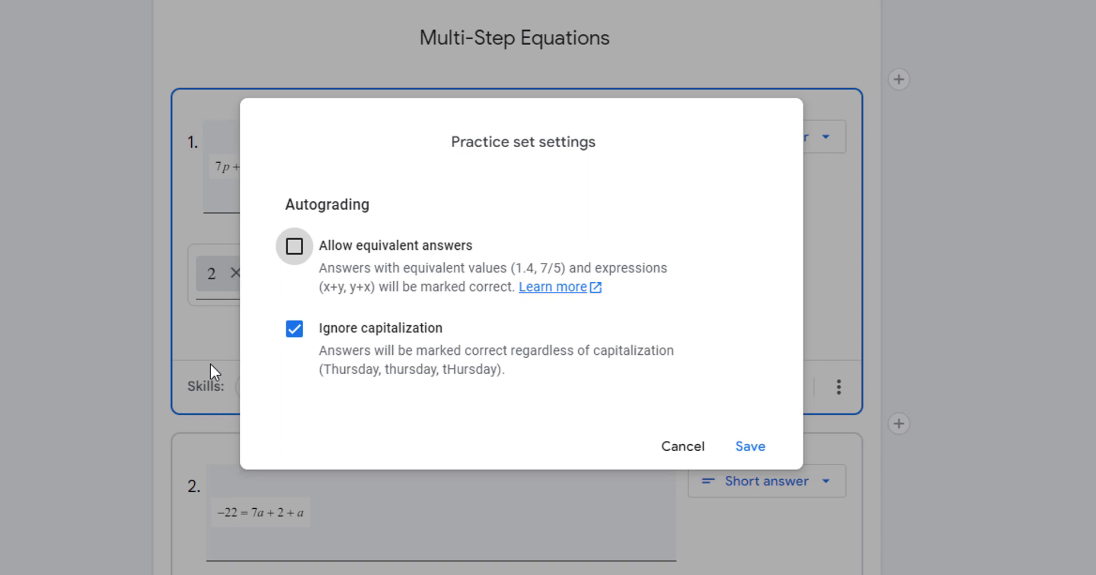
pyautogui.click(294, 251)
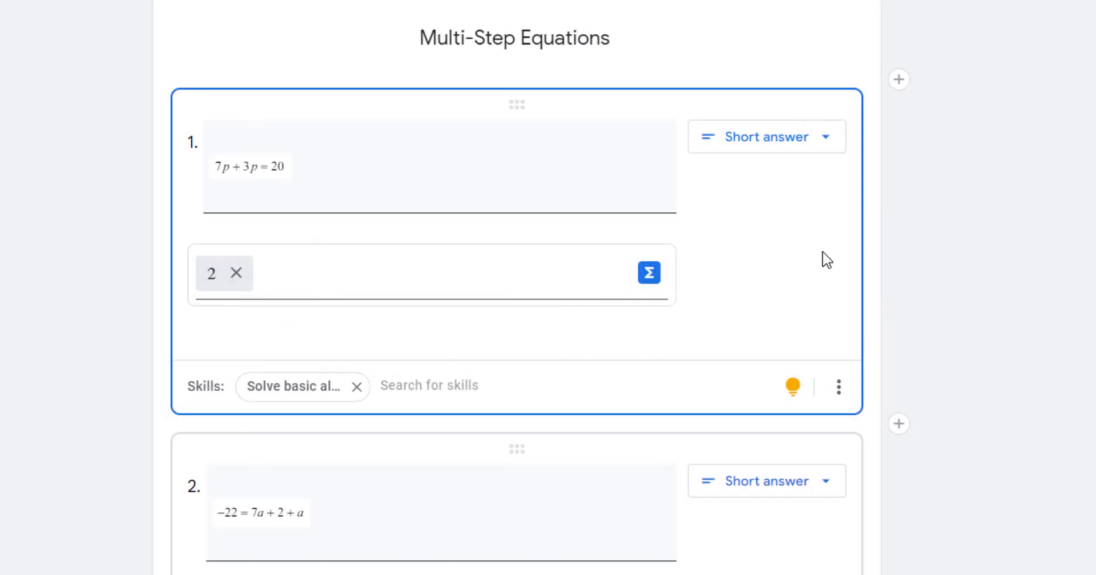
# - Insert a text block above question 1 reading "Show all work."
pyautogui.click(897, 91)
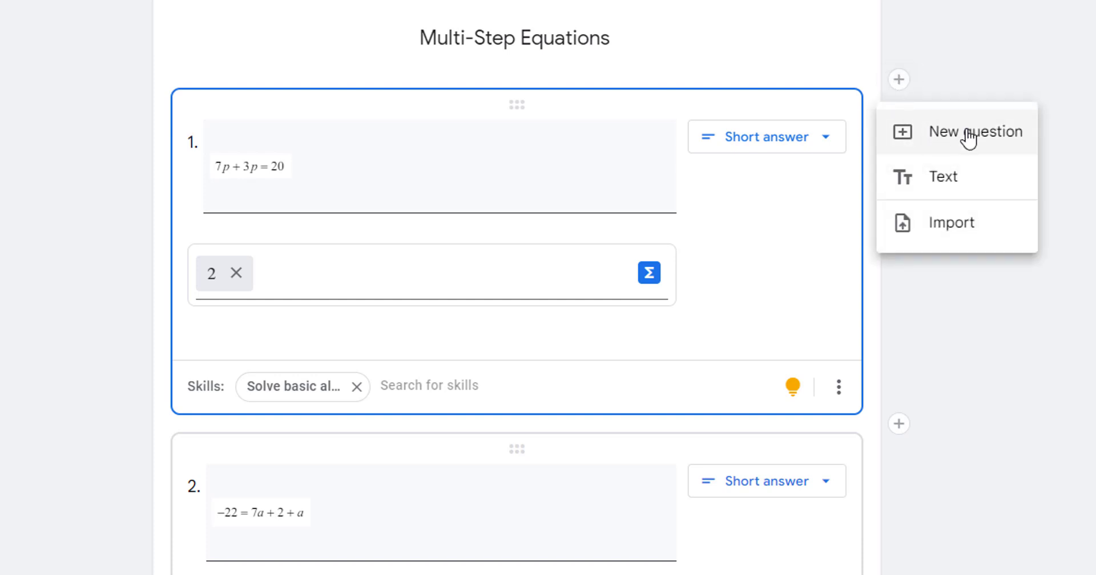
pyautogui.click(945, 180)
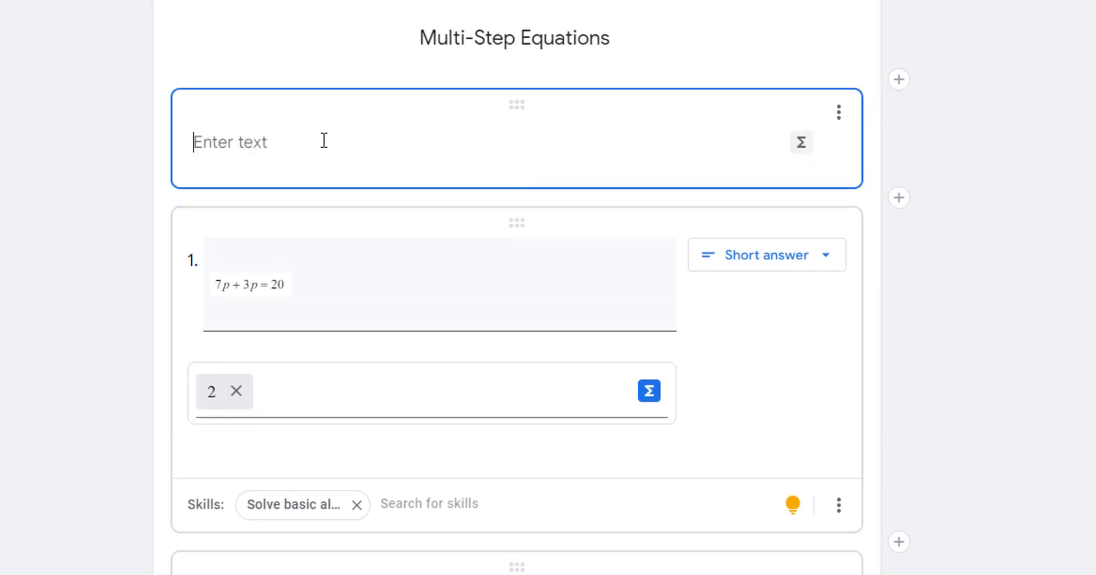
pyautogui.write('Show all work.')
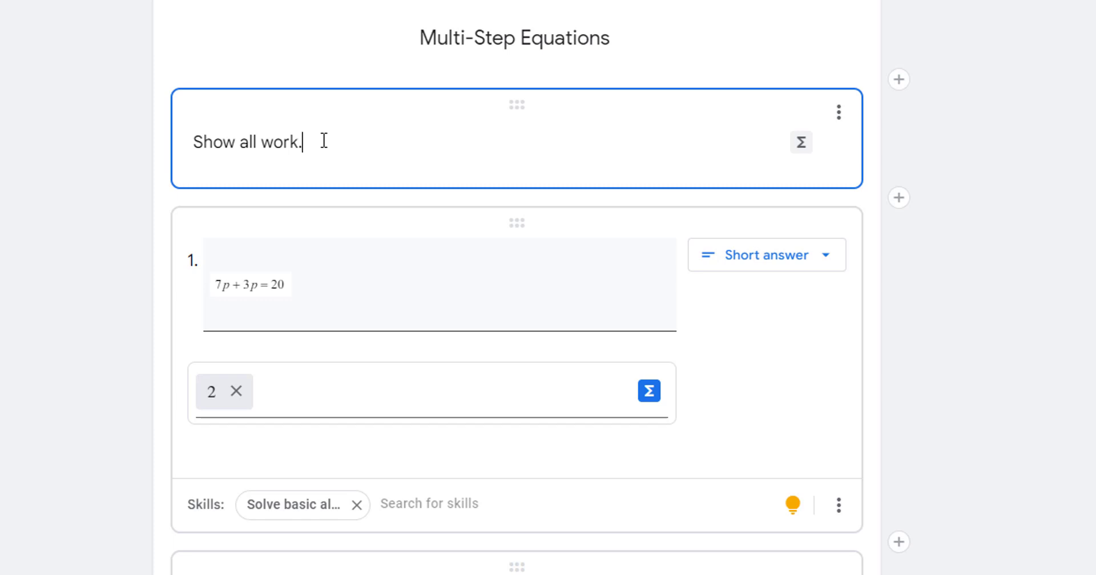
pyautogui.click(838, 114)
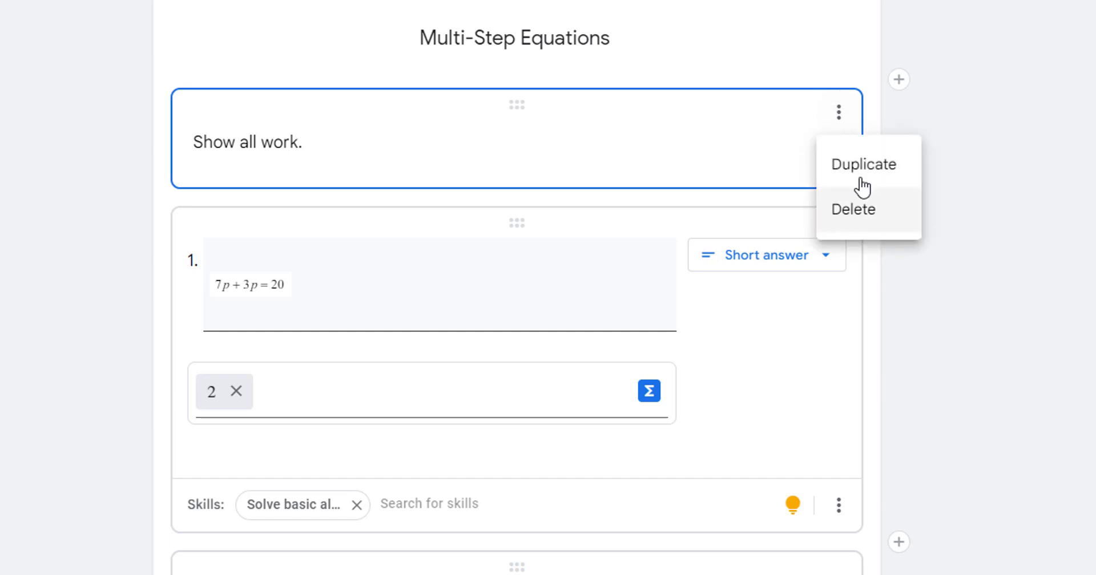
pyautogui.click(943, 146)
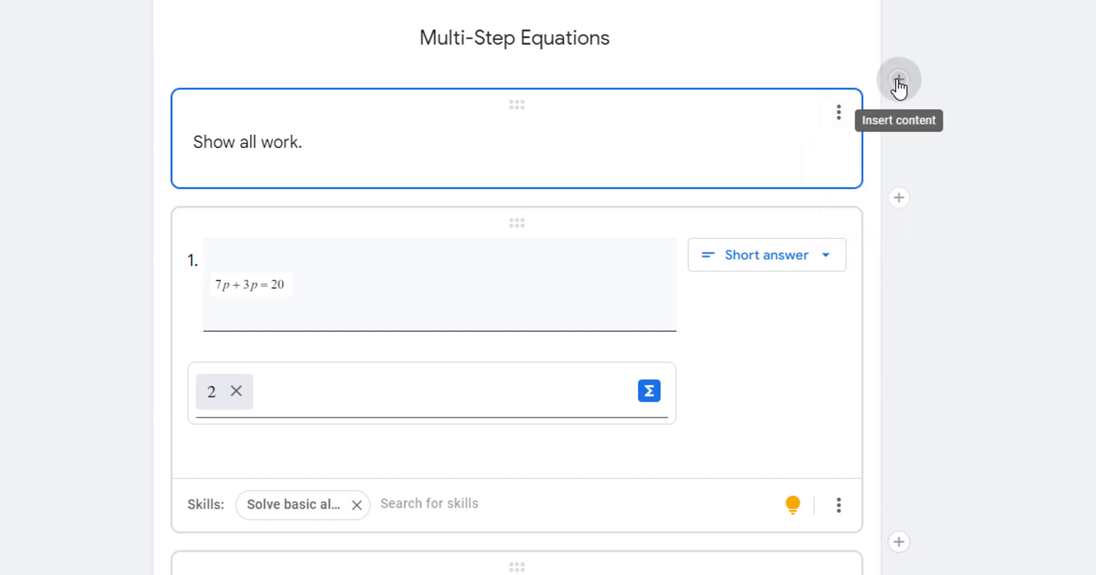
pyautogui.click(899, 82)
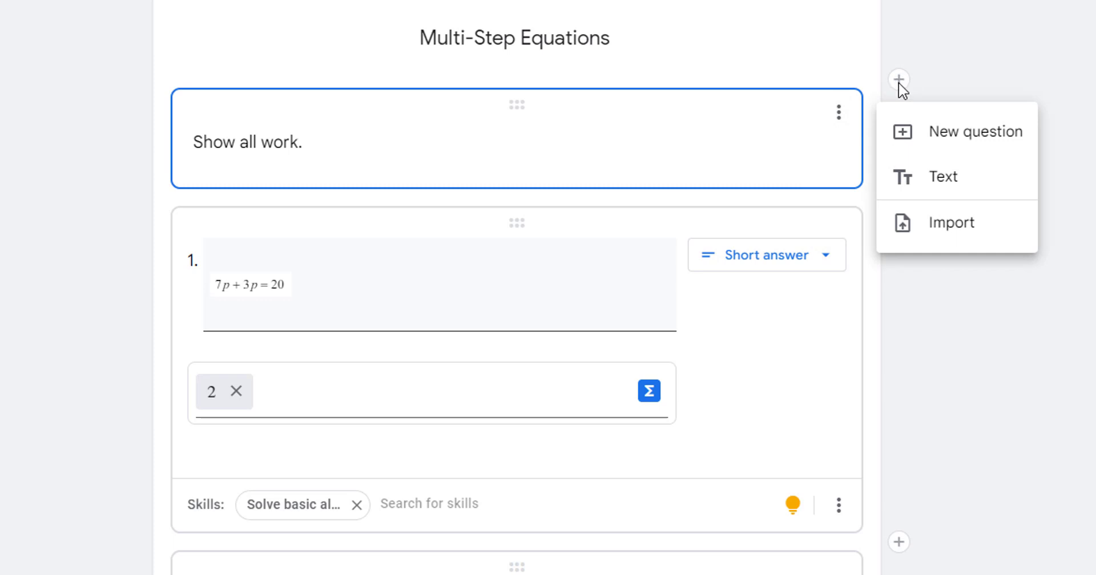
pyautogui.click(960, 230)
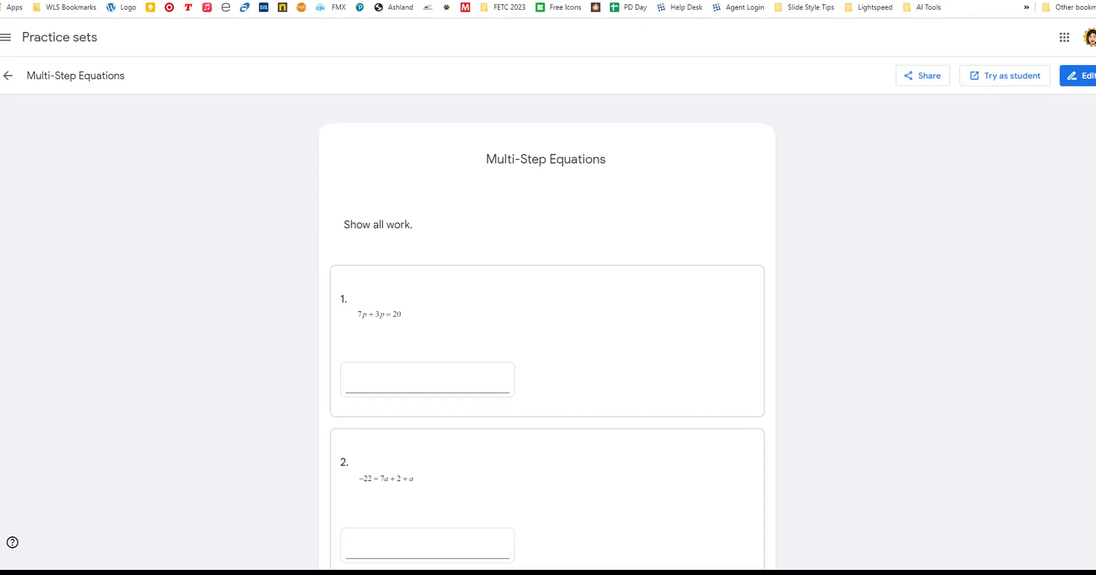
# - Open the Sample Class classwork and create a new assignment
pyautogui.click(21, 47)
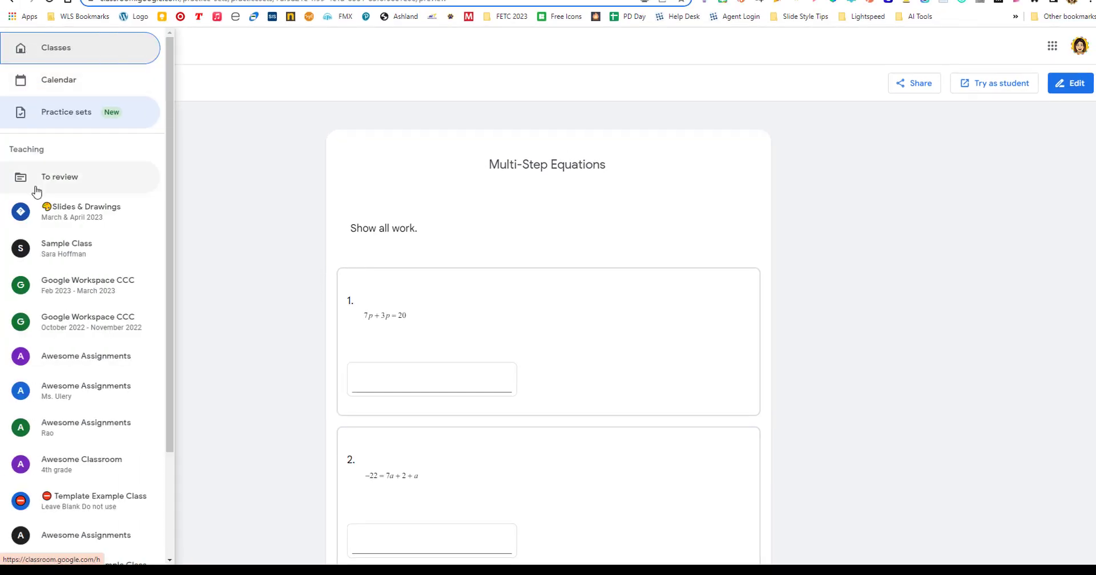
pyautogui.click(52, 251)
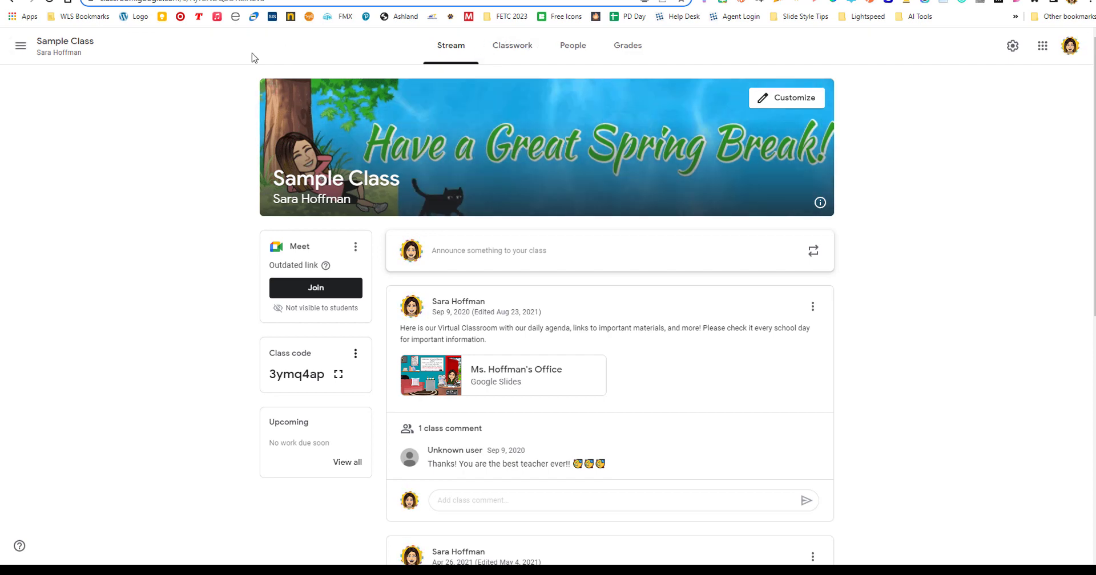
pyautogui.click(513, 52)
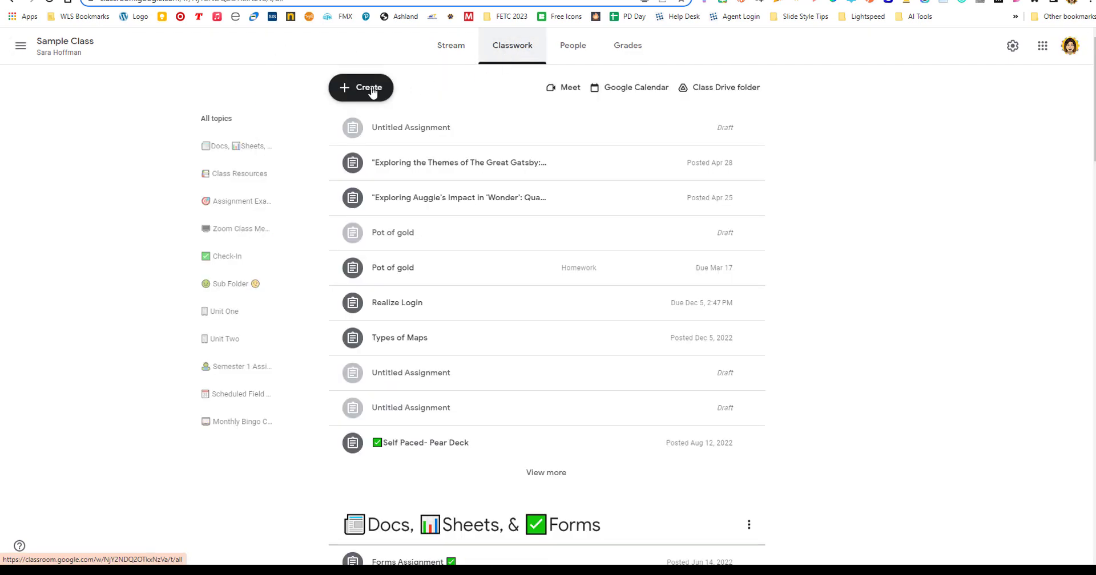
pyautogui.click(363, 91)
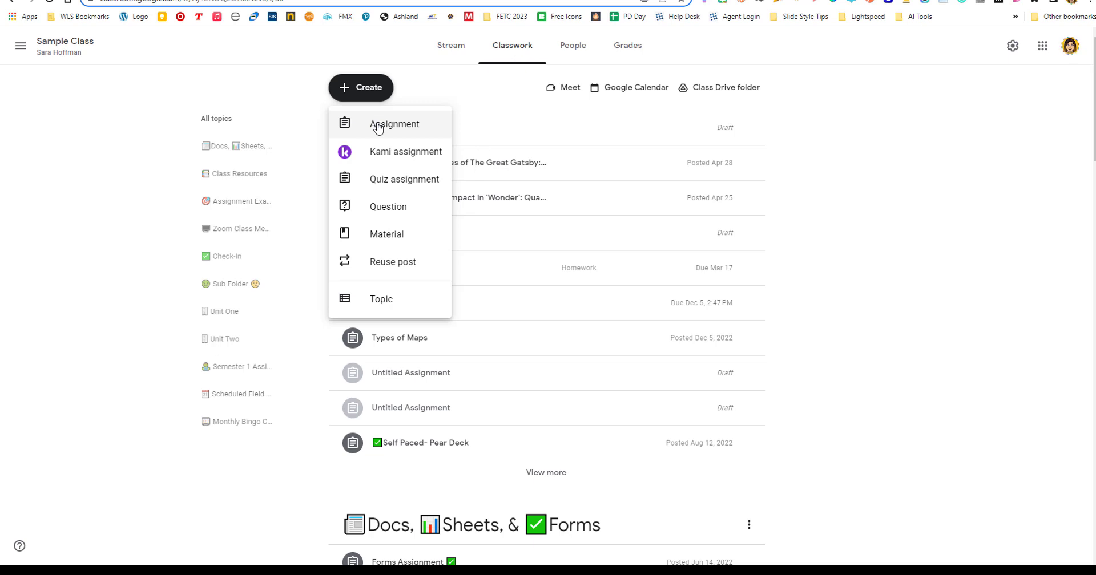
pyautogui.click(373, 120)
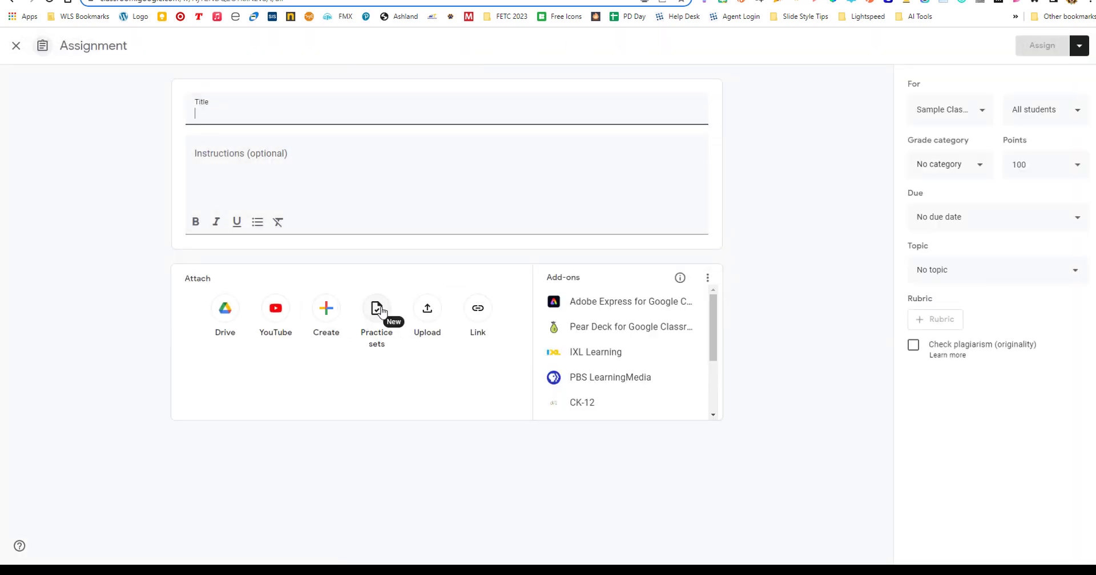
# - Attach the Multi-Step Equations practice set to the new assignment
pyautogui.click(377, 311)
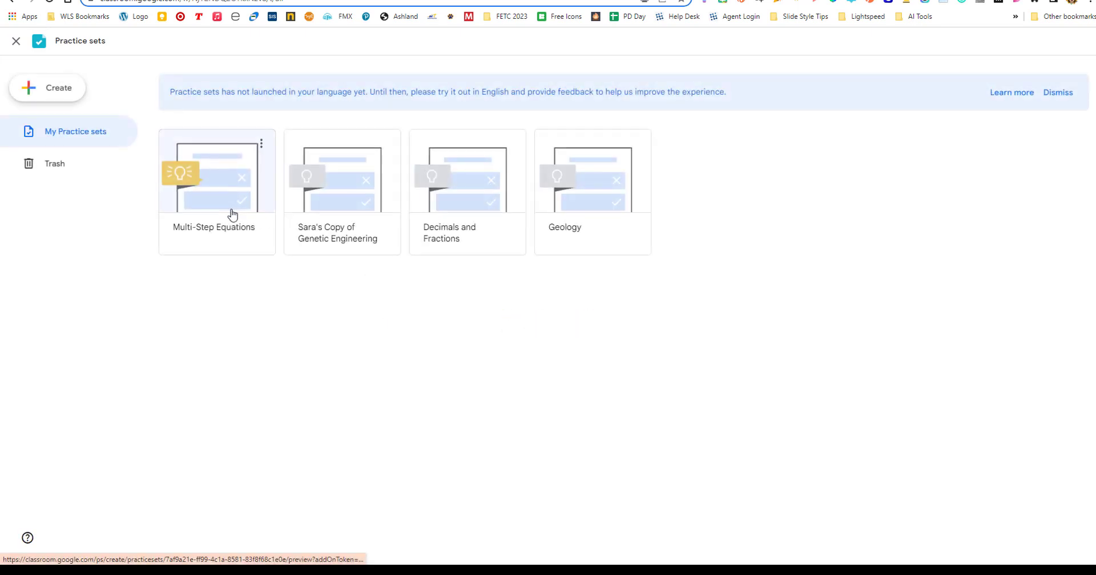
pyautogui.click(230, 214)
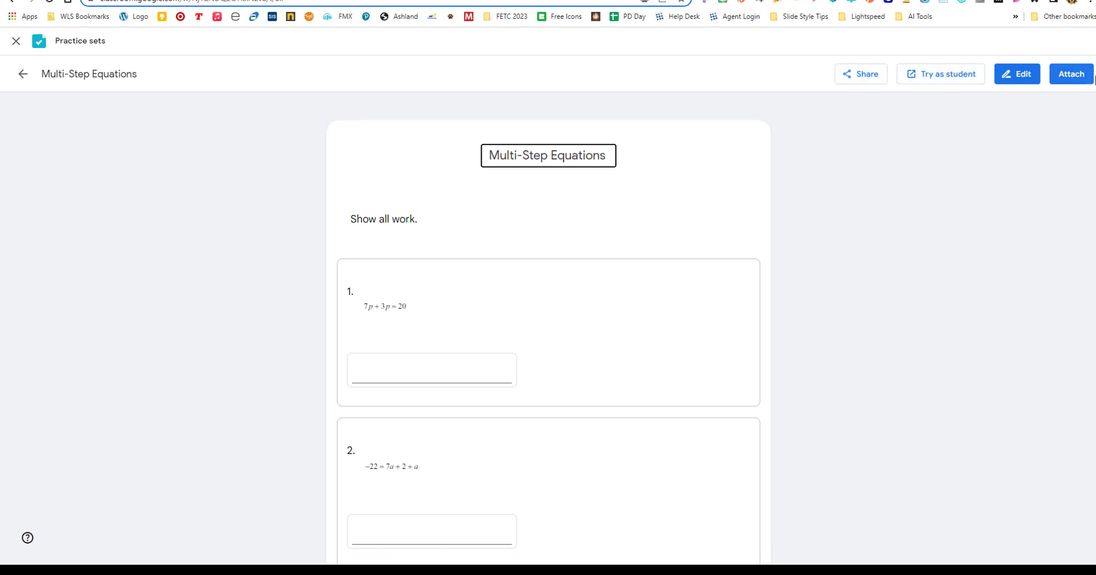
pyautogui.click(1058, 80)
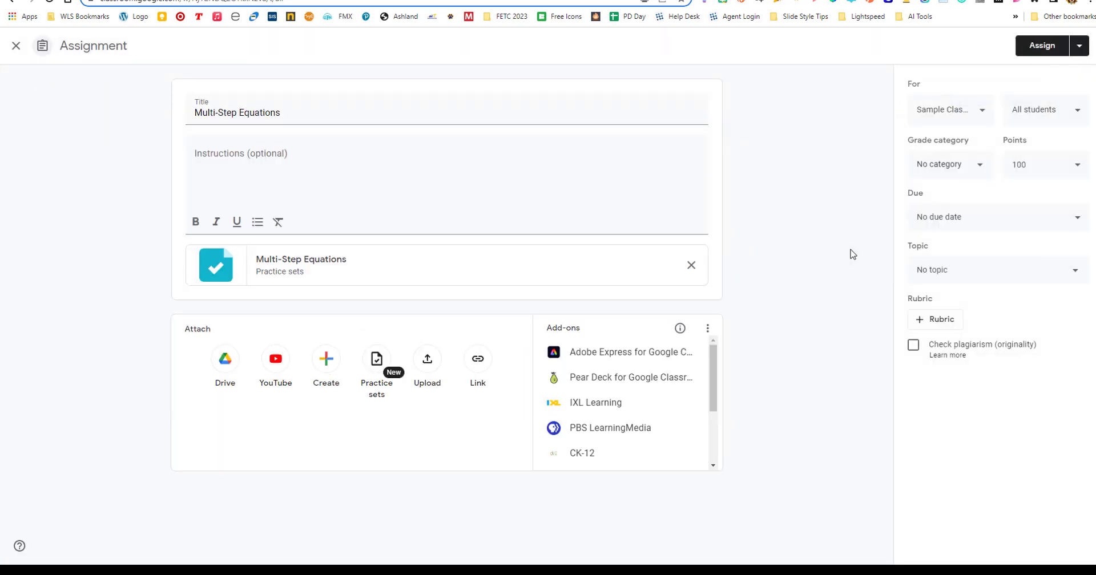
# - Set the assignment's due date to tomorrow, leaving the instructions empty
pyautogui.click(221, 153)
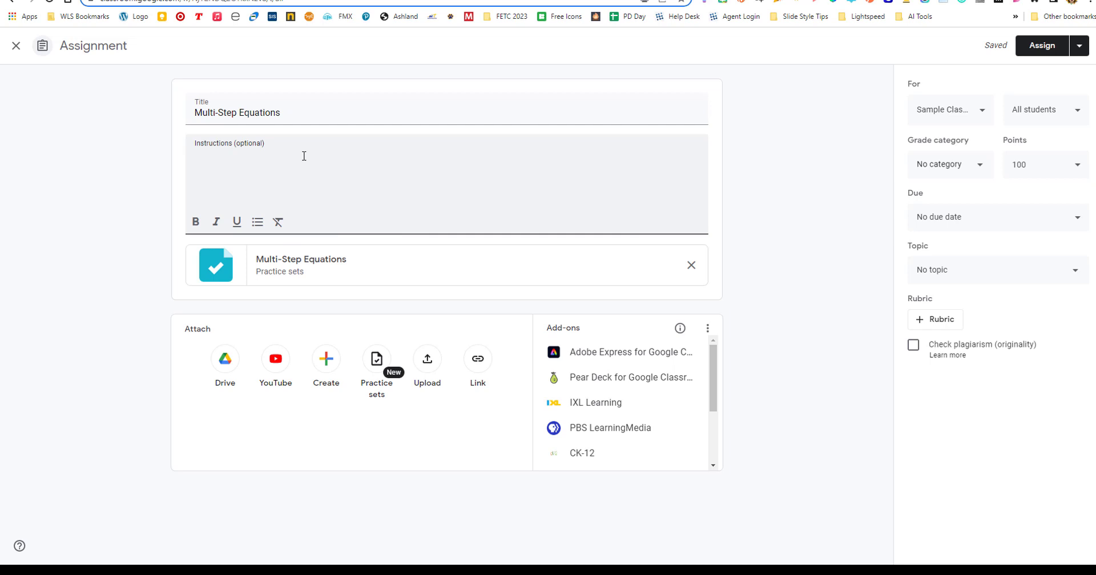
pyautogui.click(1000, 223)
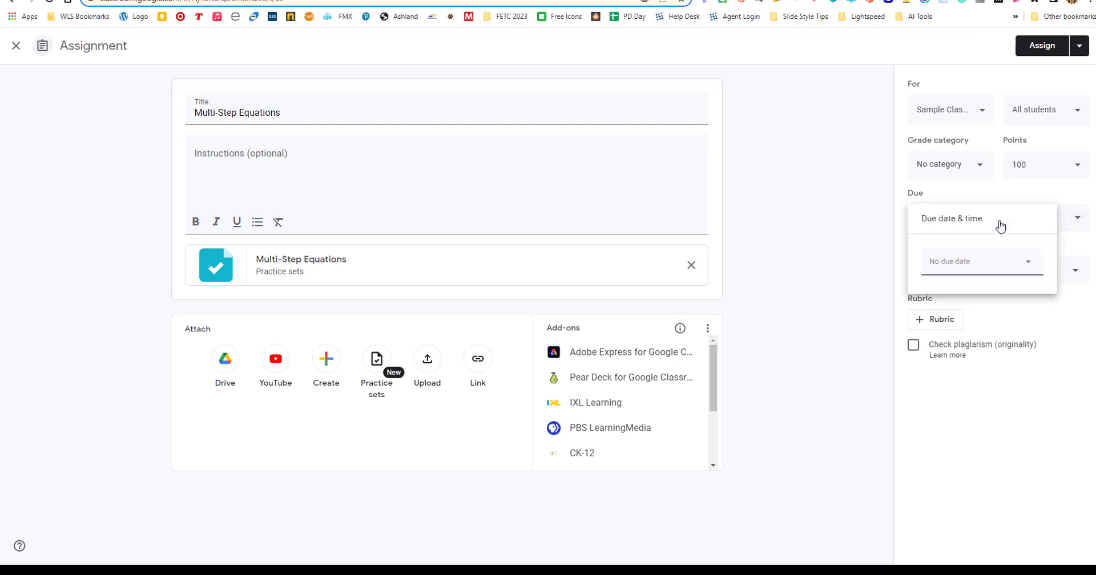
pyautogui.click(1000, 260)
pyautogui.click(860, 212)
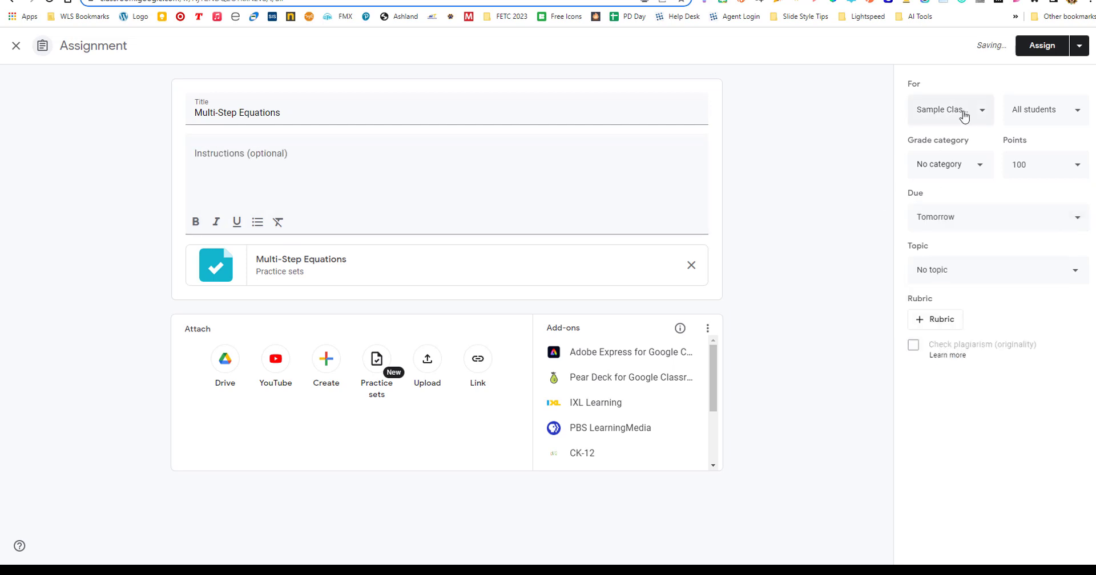
# - Choose the Assignment Examples topic and schedule the assignment for Sample Class now and Newsela Example Class on May 8, 2:00 PM, due May 12
pyautogui.click(964, 117)
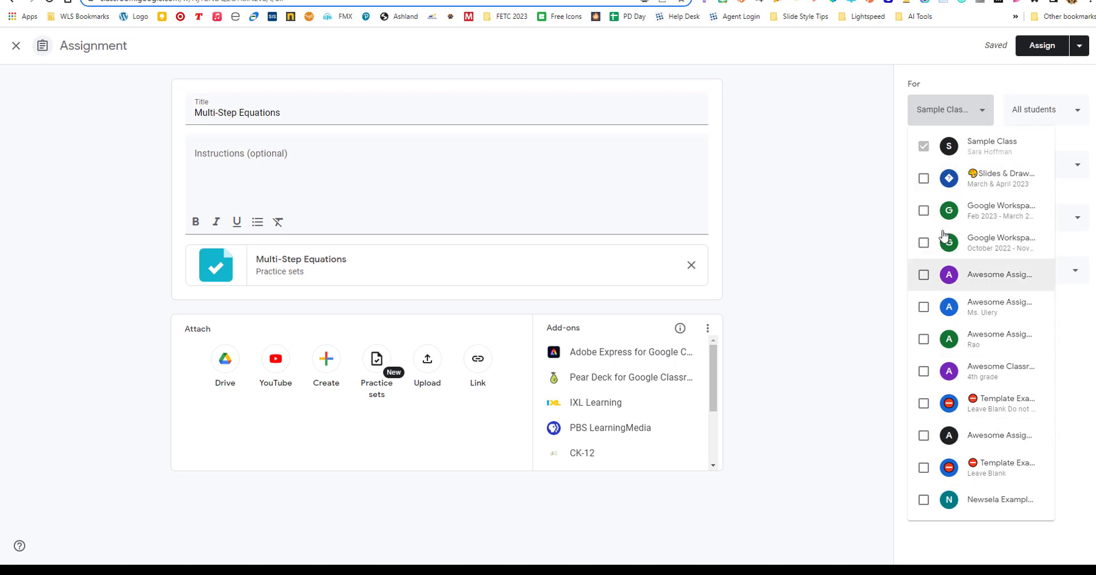
pyautogui.click(868, 110)
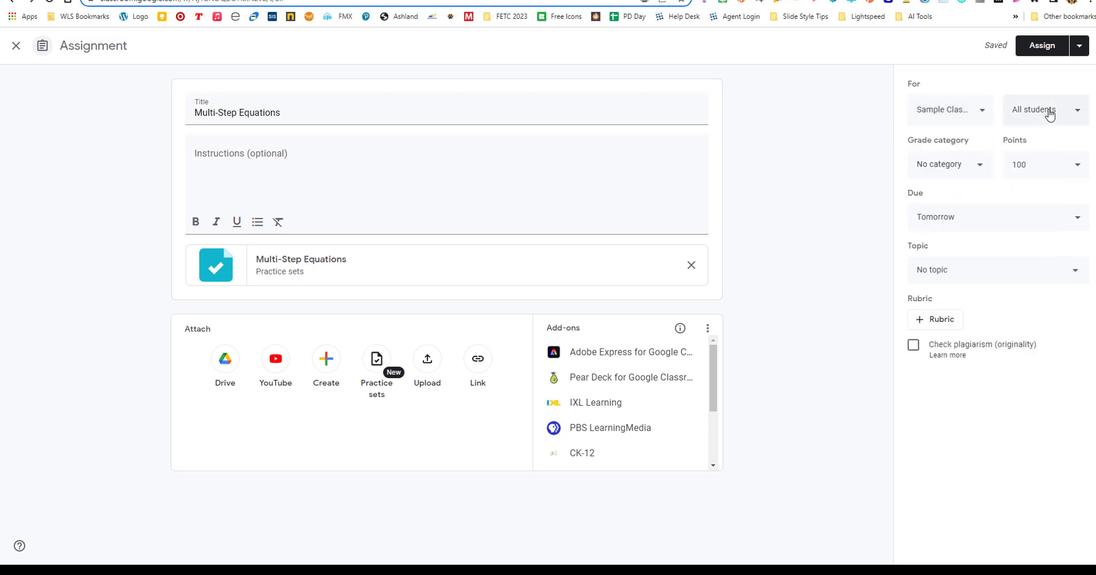
pyautogui.click(972, 275)
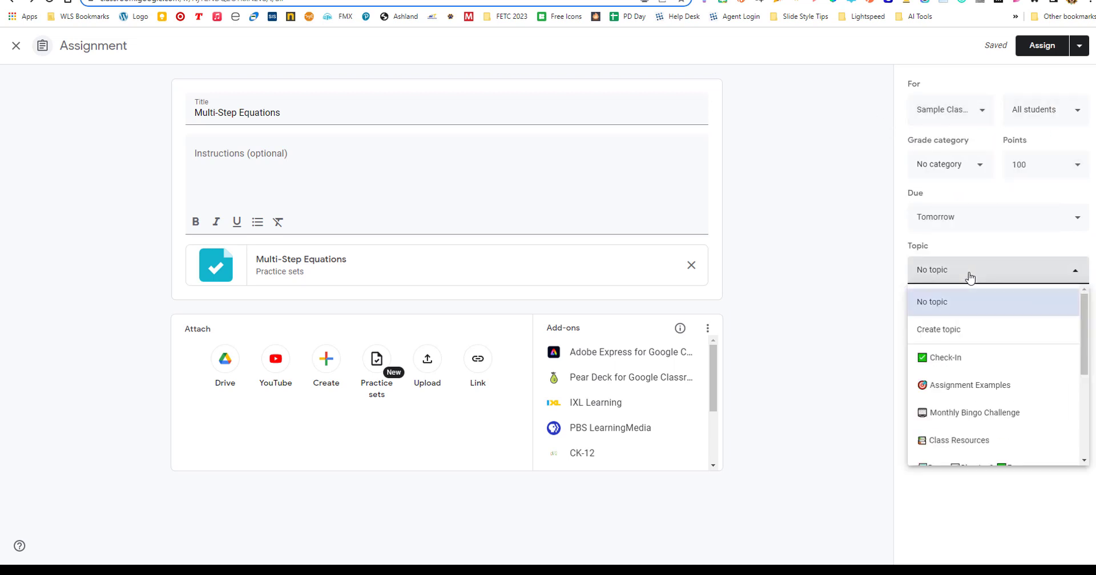
pyautogui.click(952, 385)
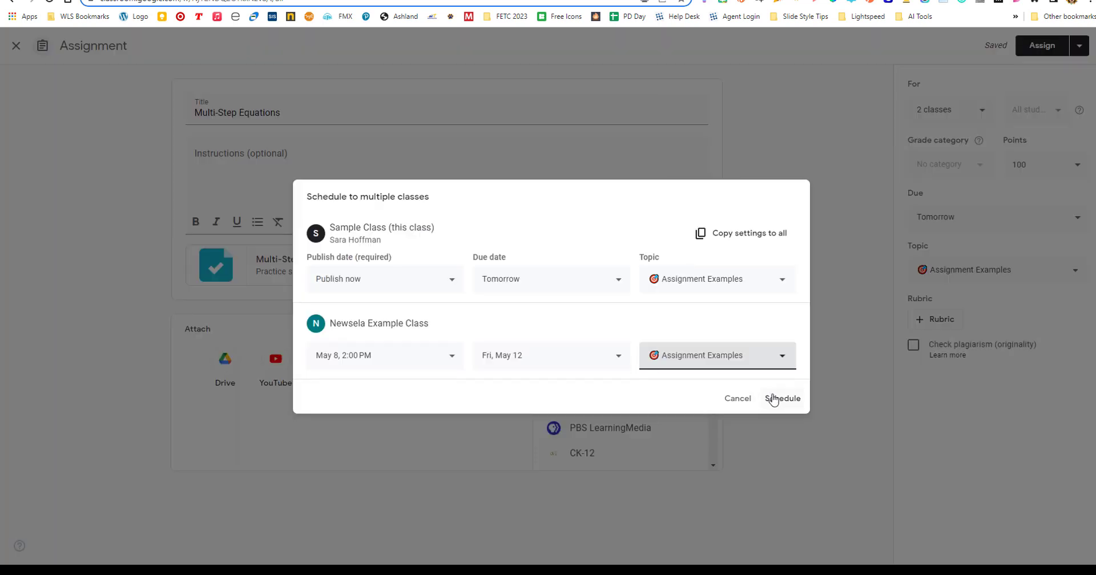
pyautogui.click(774, 400)
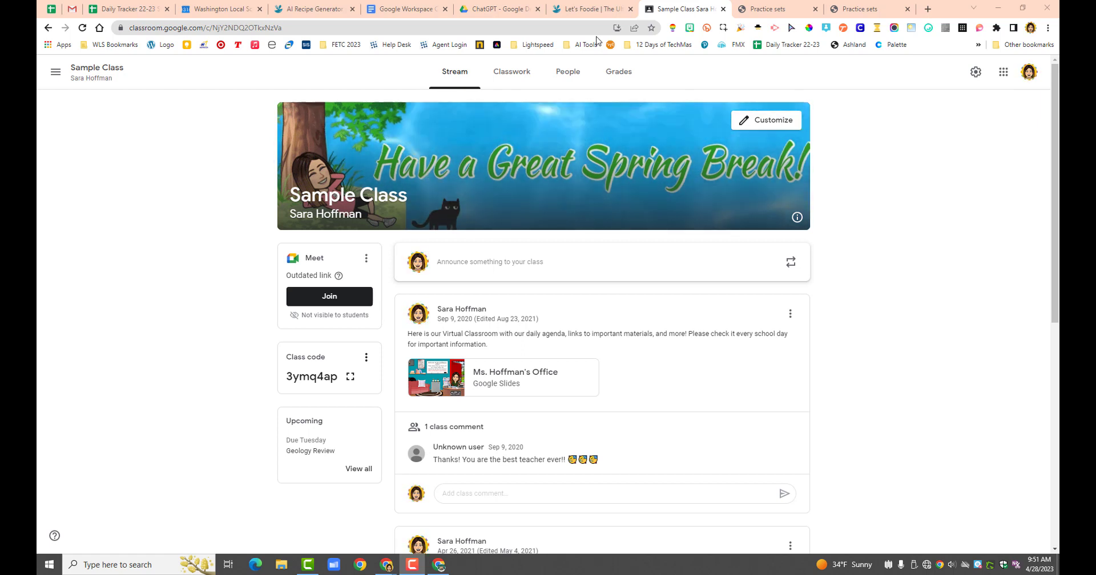
# - Open the student work for the Geology Review assignment under Assignment Examples in the Sample Class classwork
pyautogui.click(510, 78)
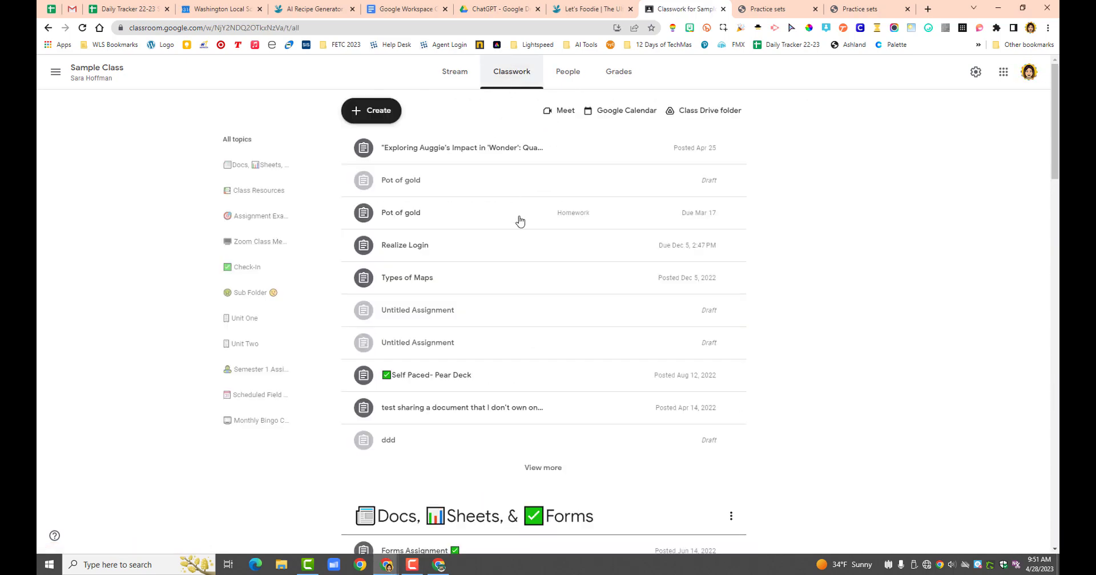
pyautogui.scroll(-5, 528, 345)
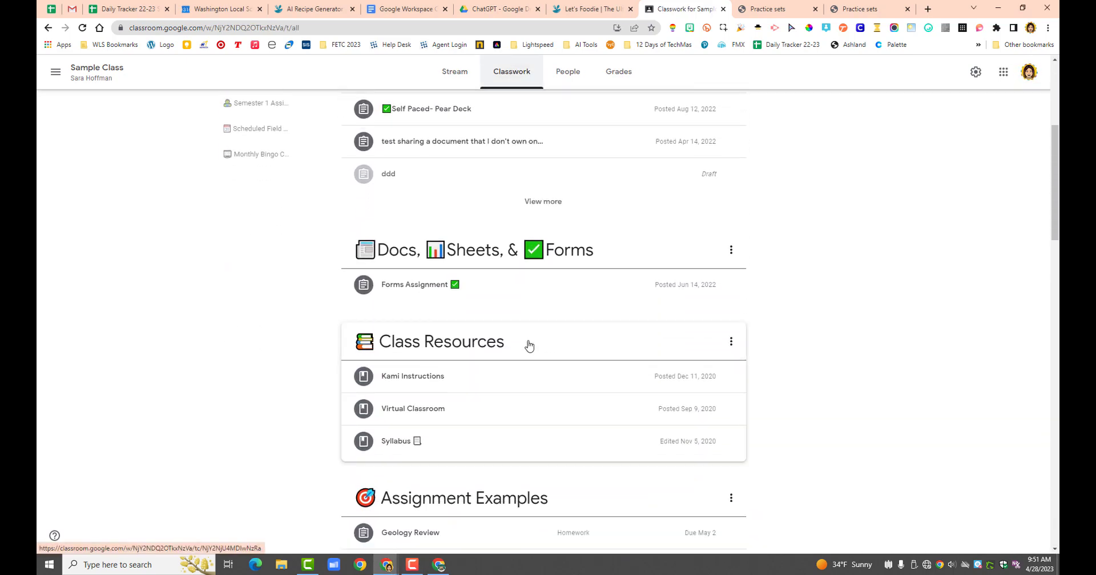
pyautogui.scroll(-1, 529, 344)
pyautogui.scroll(-3, 491, 360)
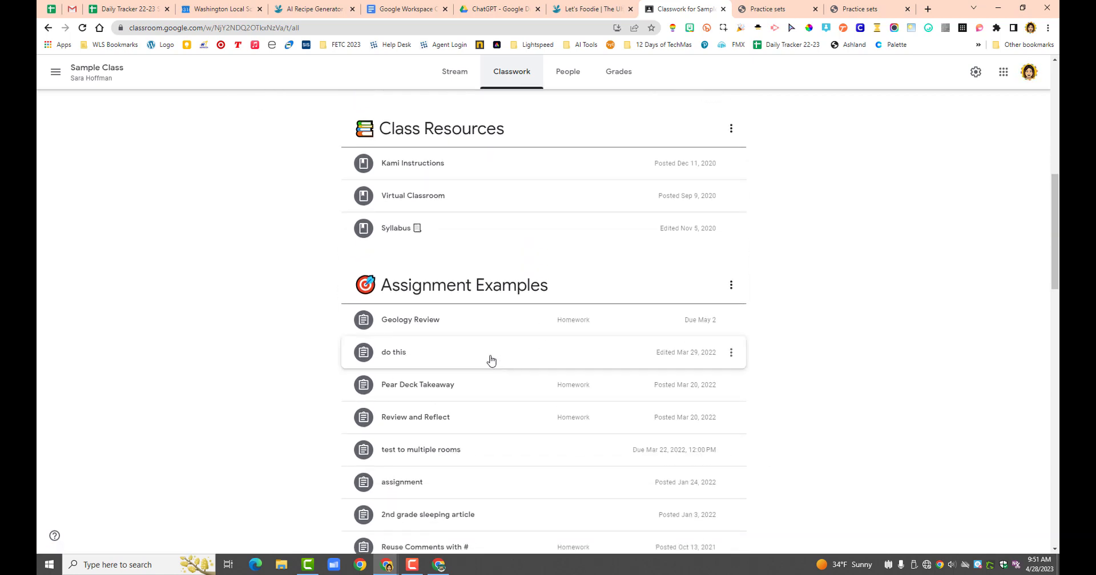
pyautogui.click(473, 328)
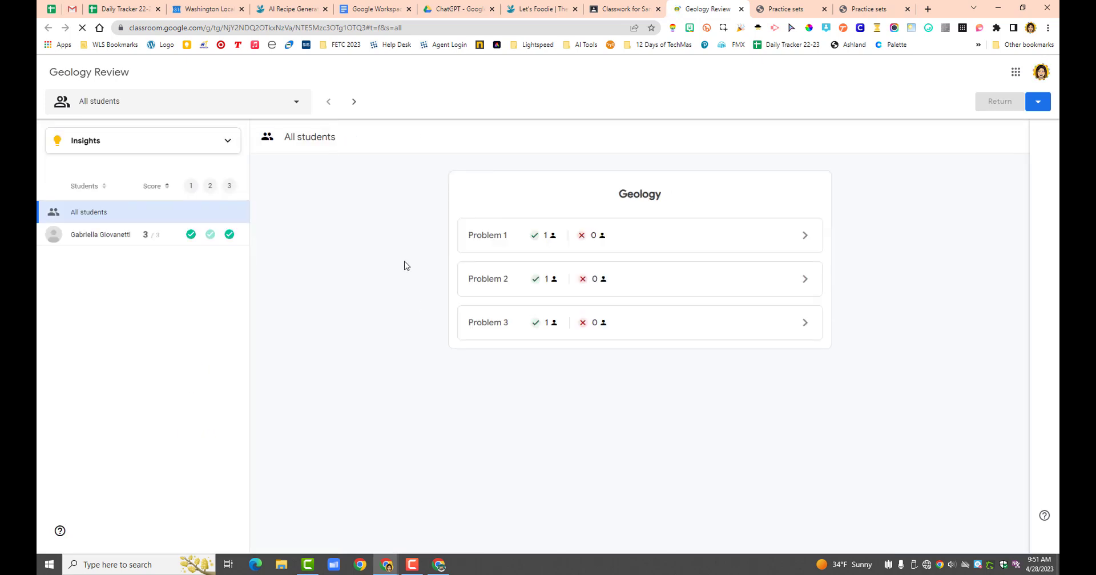
# - Expand and collapse the Geology Review insights, and view the insights example in the Google Slides presentation
pyautogui.click(91, 148)
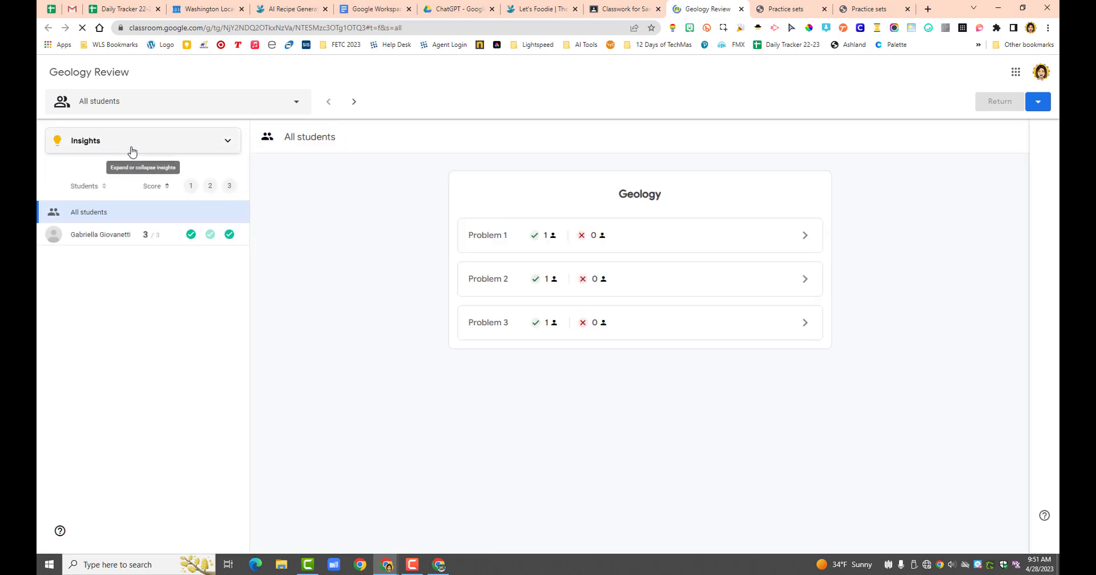
pyautogui.click(220, 143)
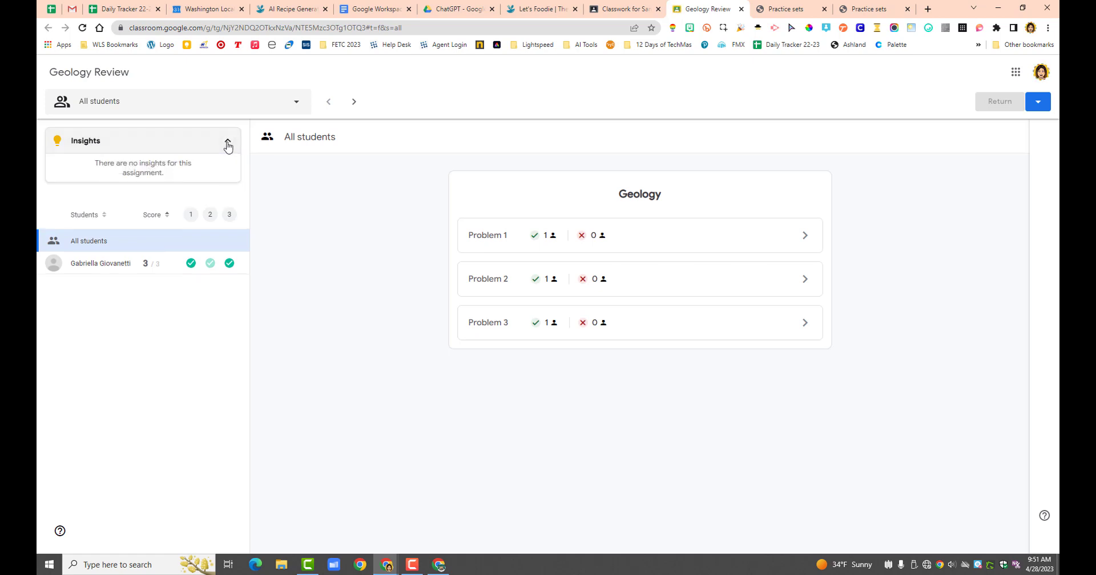
pyautogui.click(152, 146)
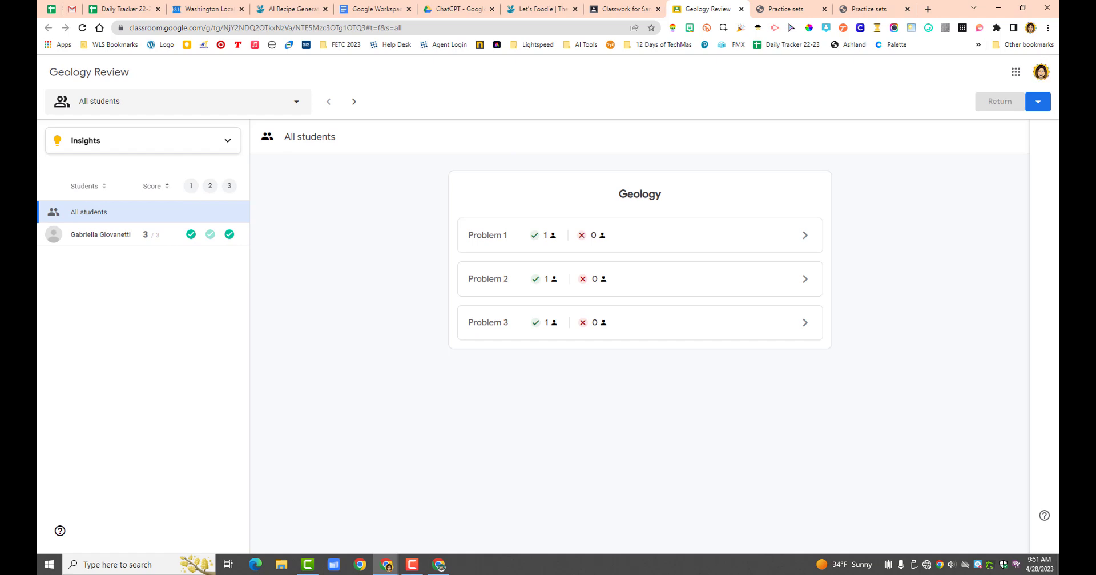
pyautogui.moveTo(1095, 171); pyautogui.dragTo(173, 20)
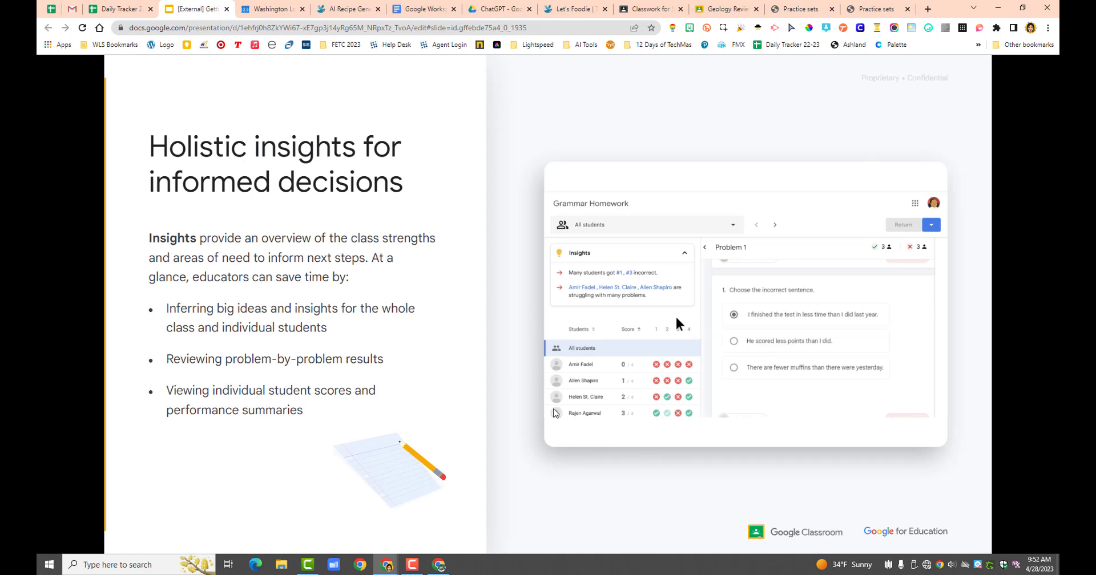
pyautogui.press('Right')
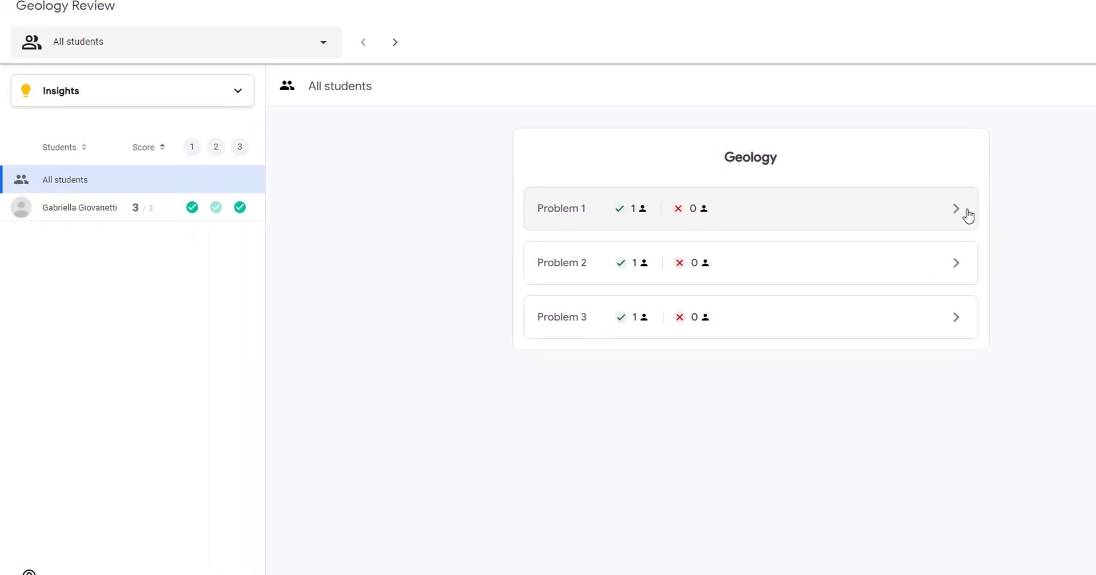
# - Review the class's answers to Problems 1 and 2, including the additional attempt on Problem 2
pyautogui.click(951, 212)
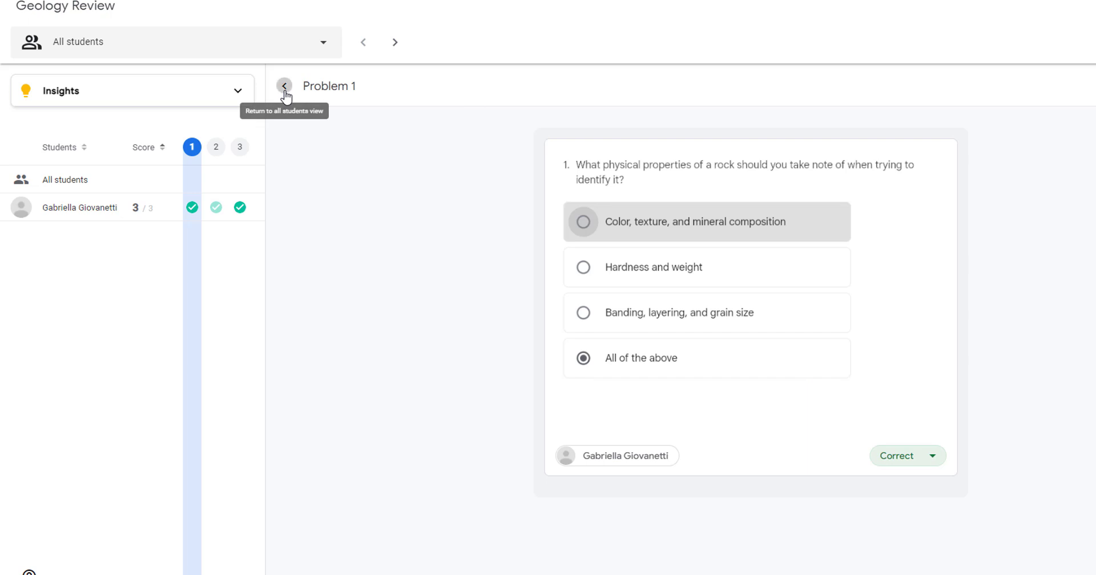
pyautogui.click(284, 88)
pyautogui.click(784, 271)
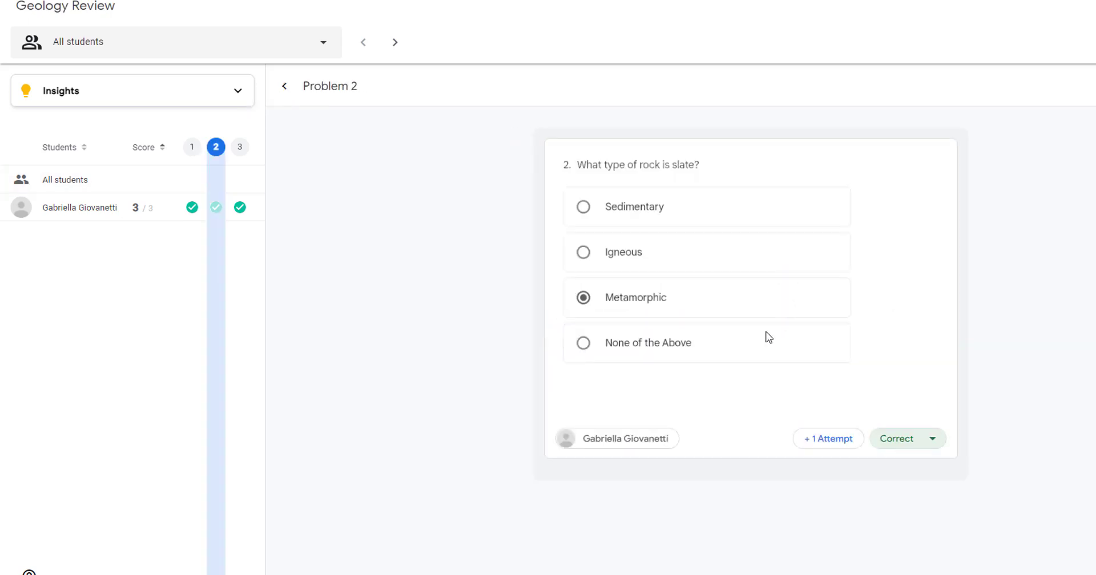
pyautogui.click(827, 441)
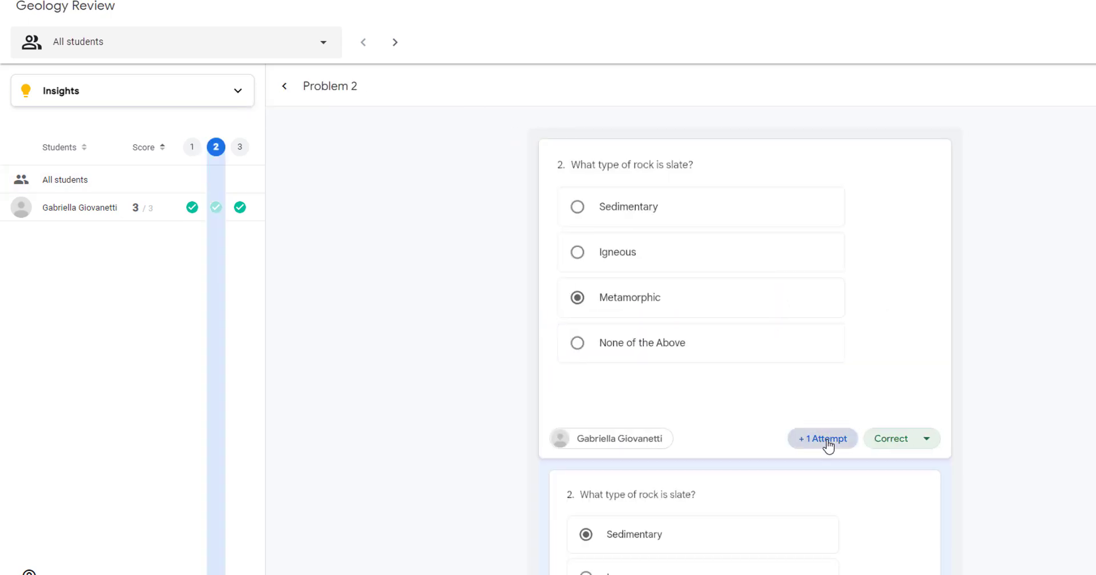
pyautogui.scroll(-4, 833, 423)
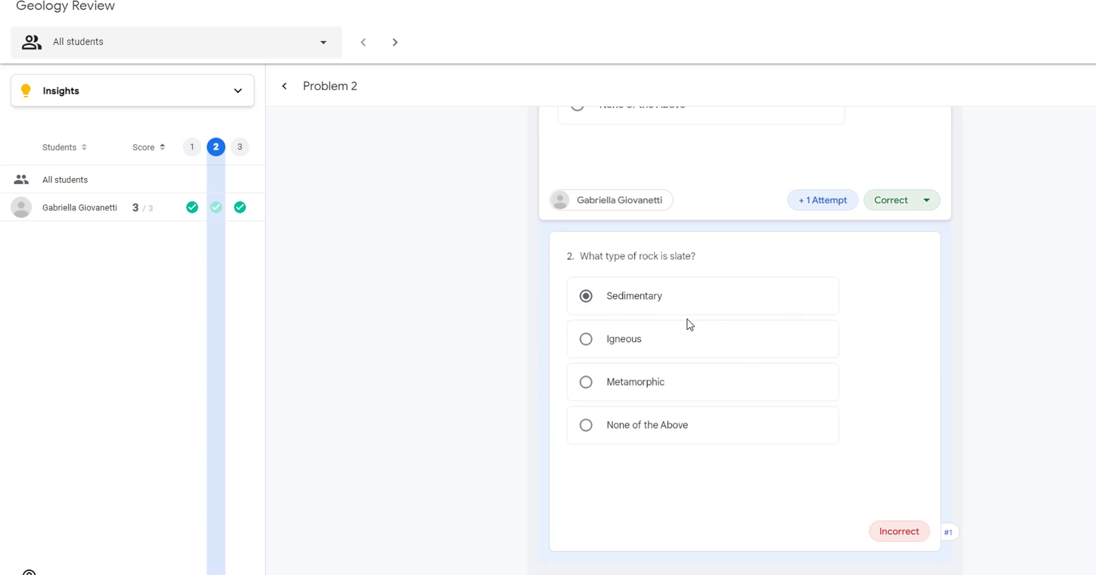
pyautogui.scroll(4, 689, 324)
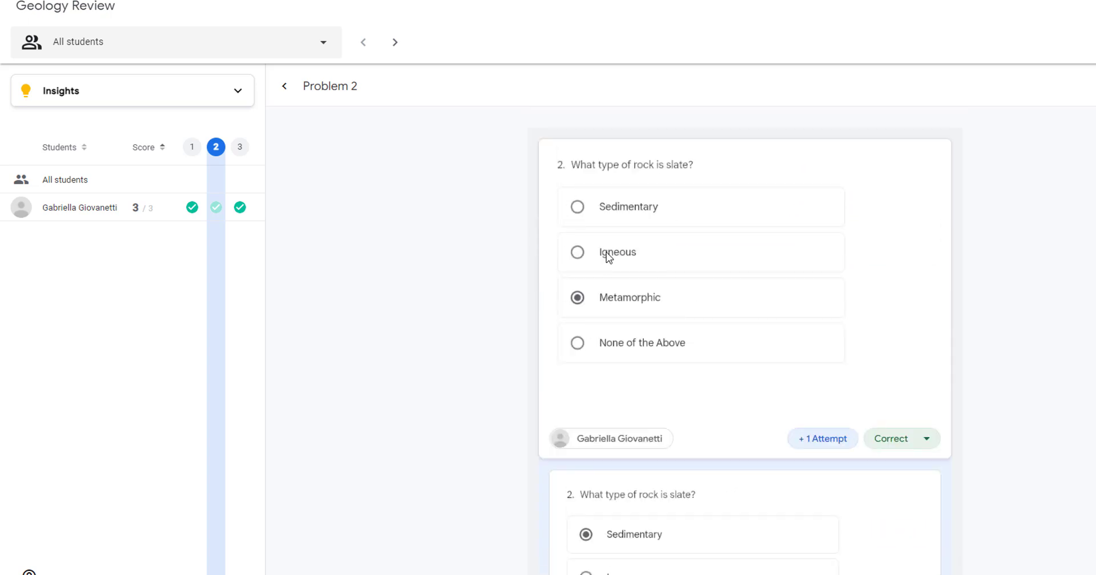
# - Review the individual student's Geology answers and grade the submission 10 out of 10
pyautogui.click(609, 258)
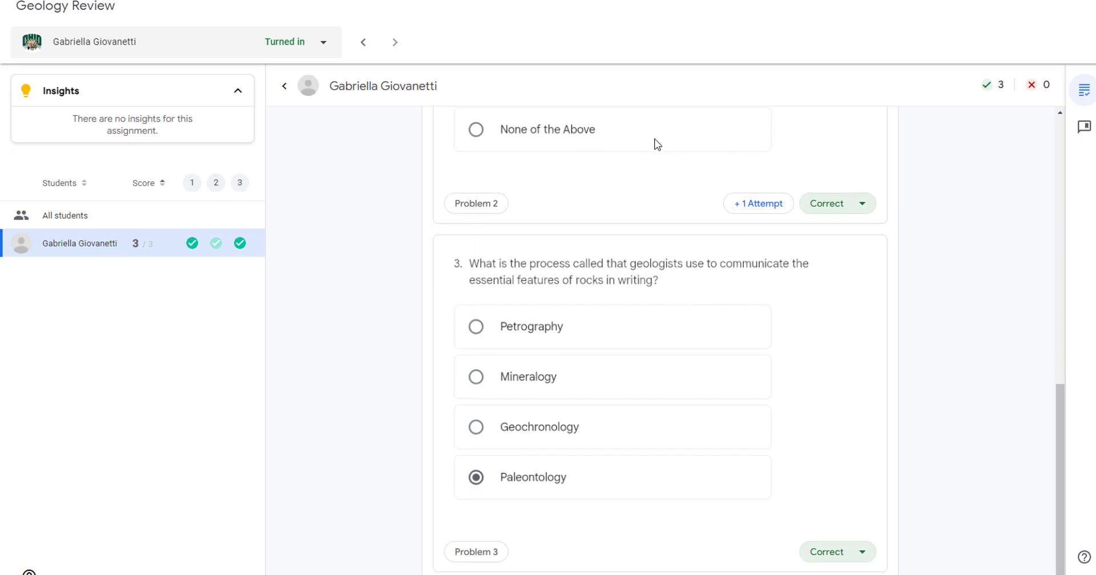
pyautogui.scroll(10, 759, 337)
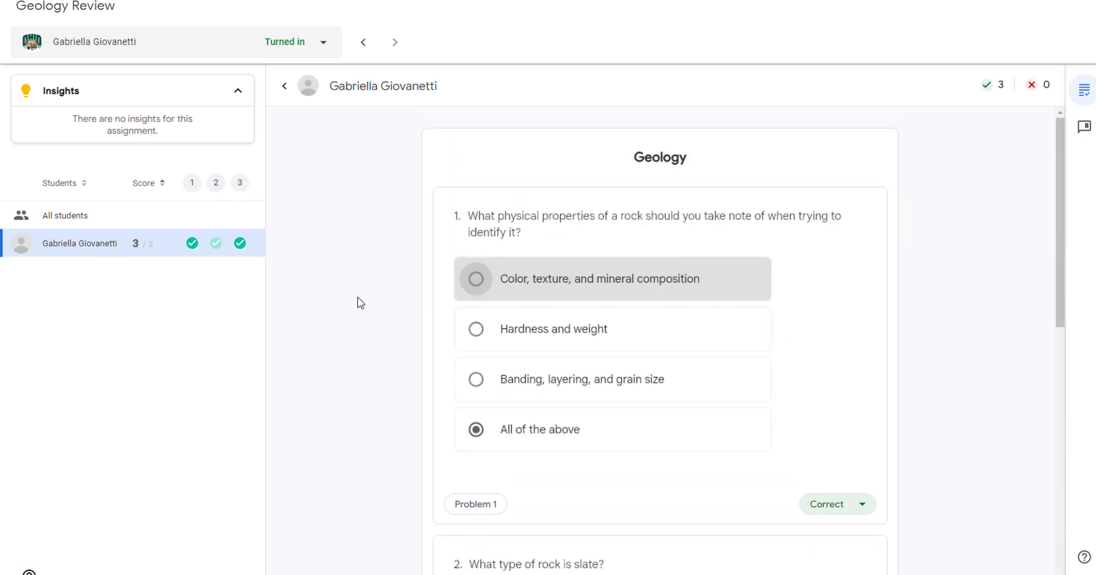
pyautogui.scroll(-10, 618, 386)
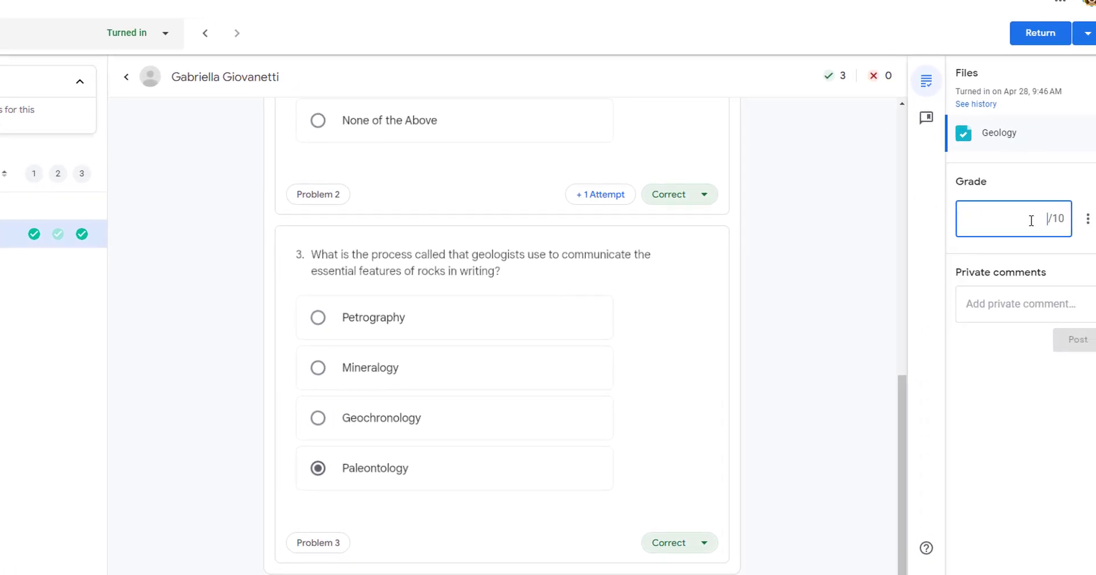
pyautogui.write('10')
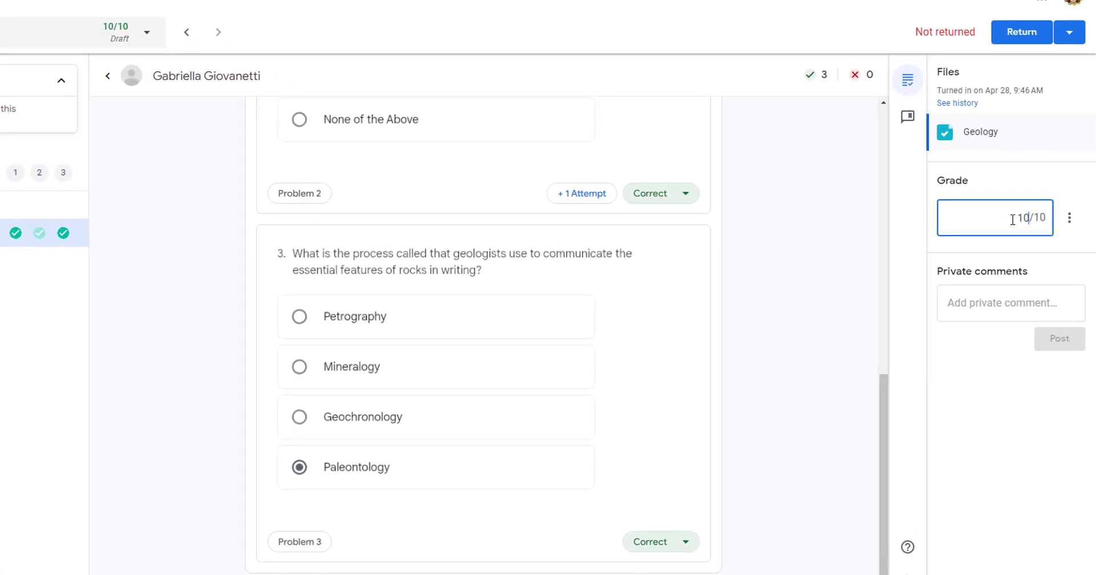
# - Look through the comment bank without adding a private comment, and start returning the graded work to the student
pyautogui.click(1007, 310)
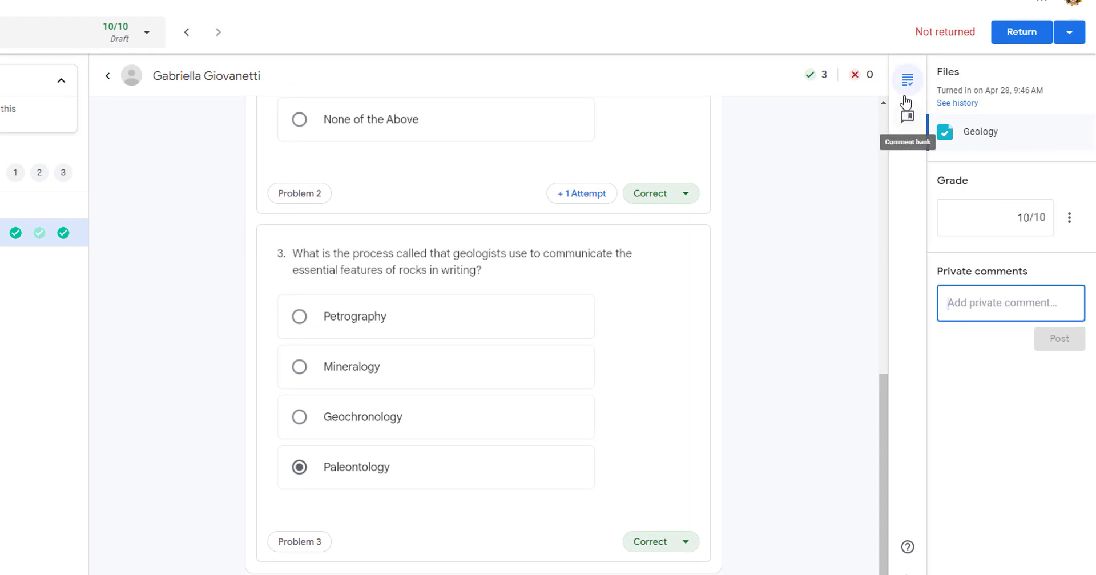
pyautogui.click(907, 117)
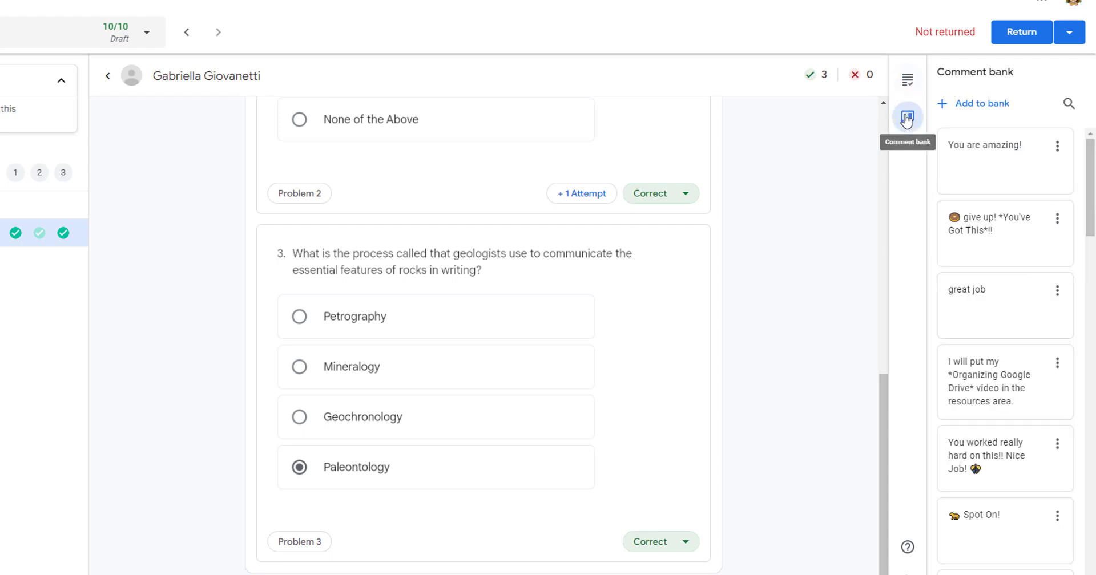
pyautogui.click(908, 85)
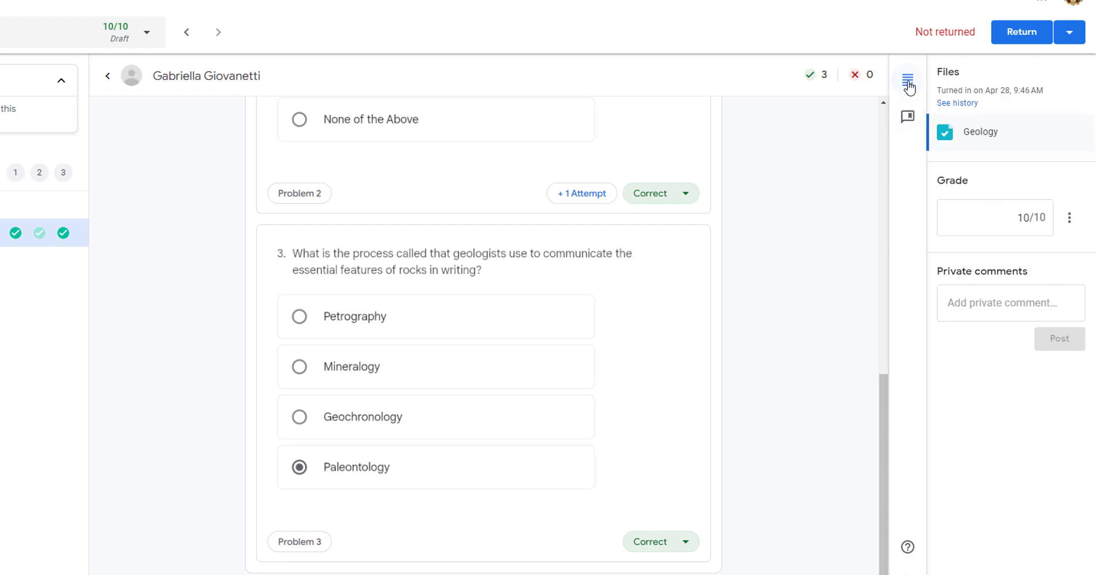
pyautogui.click(1014, 35)
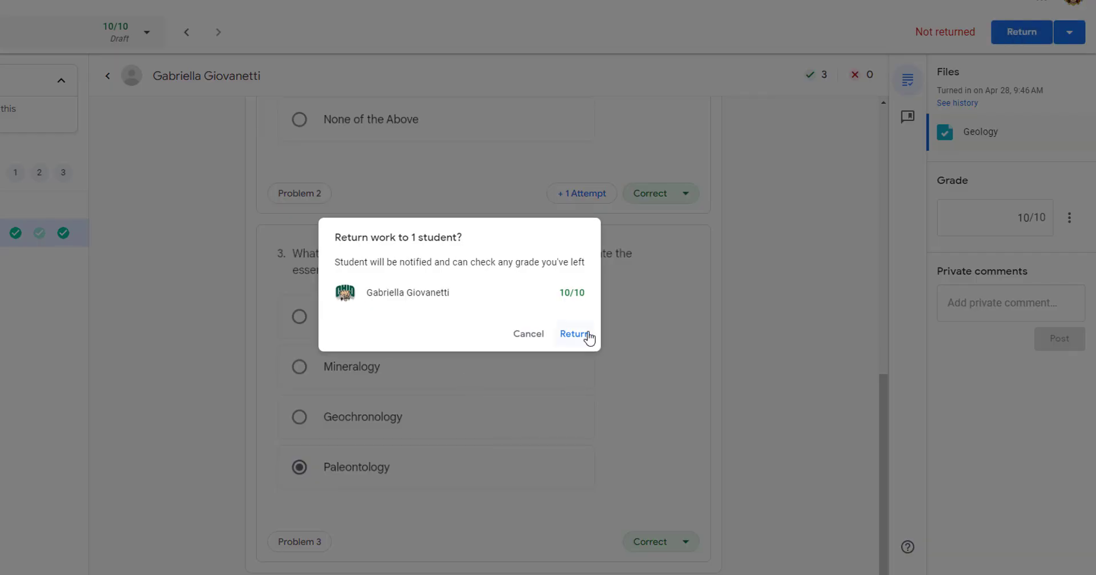